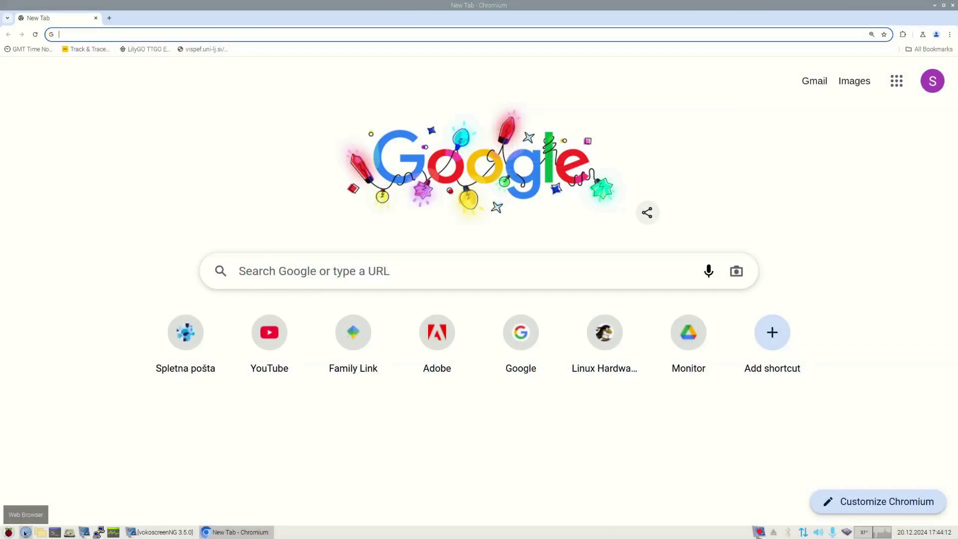
# Load konstakang.com in Chromium and open its Raspberry Pi 5 device page
pyautogui.write('k')
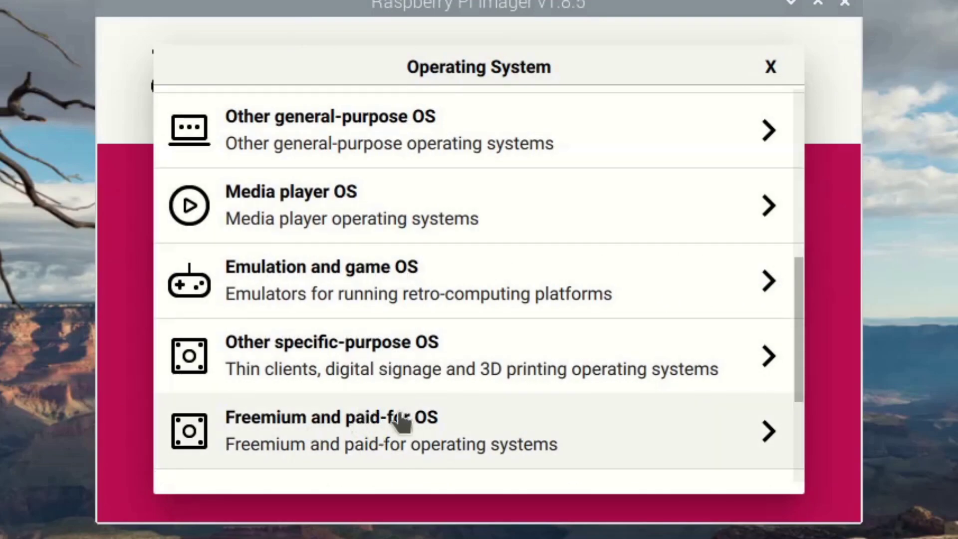
pyautogui.click(402, 423)
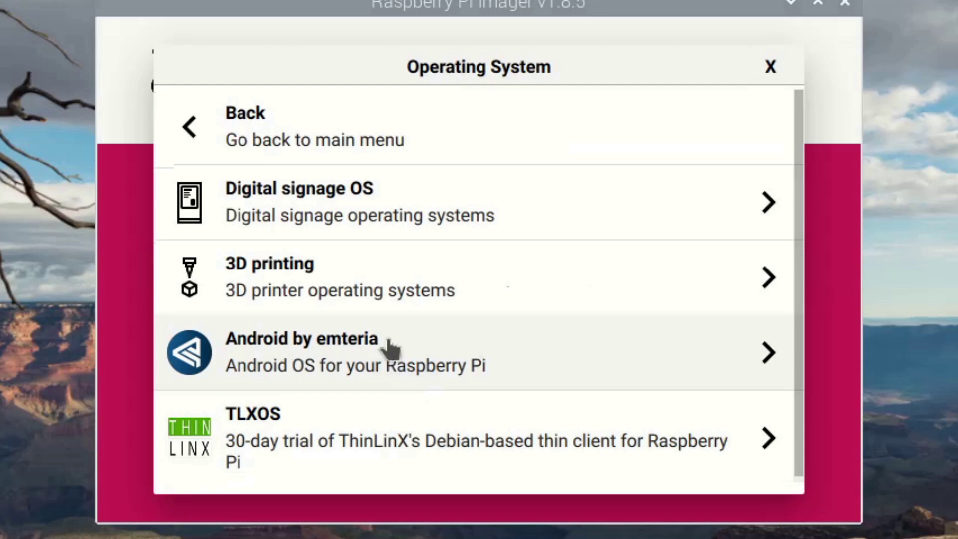
pyautogui.click(388, 348)
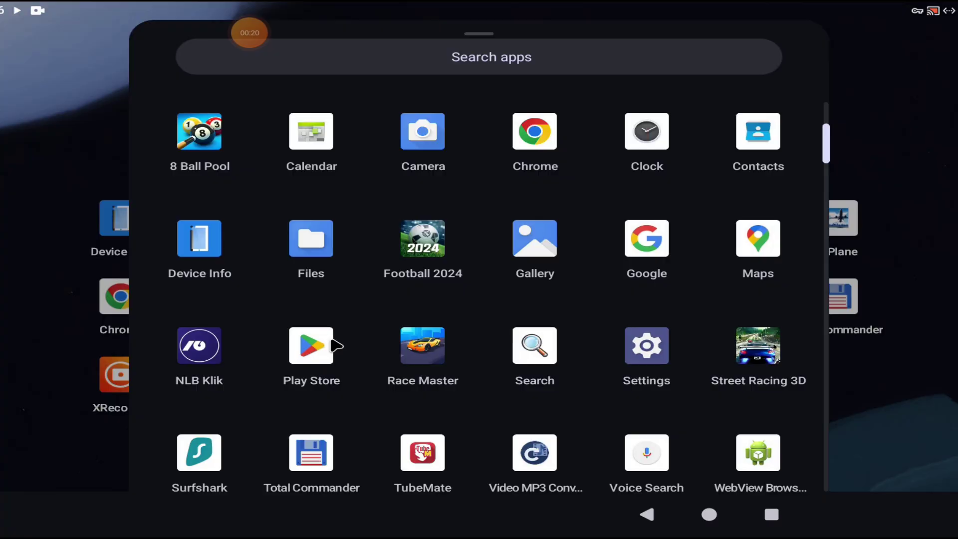
# Launch the Play Store and scroll through the suggested apps on the Apps tab
pyautogui.click(311, 345)
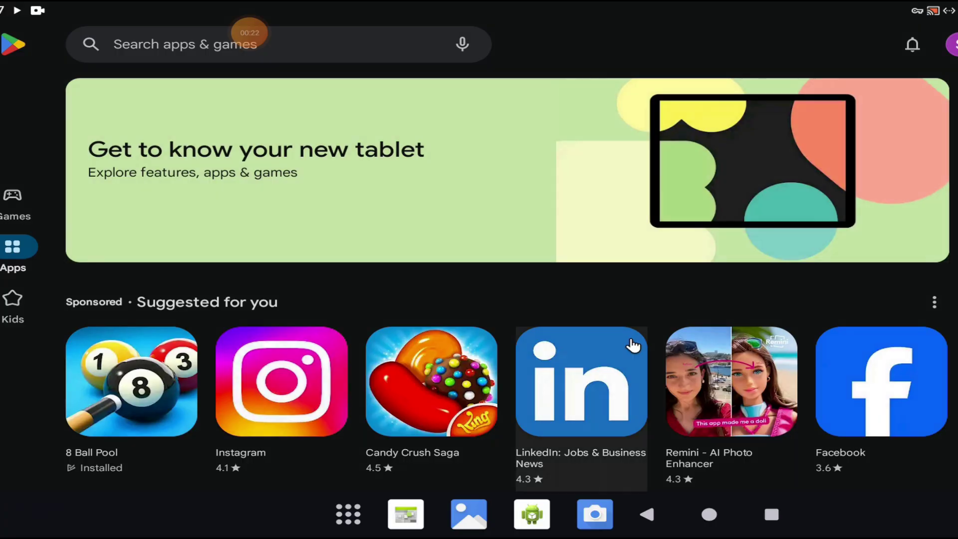
pyautogui.scroll(-5, 602, 328)
pyautogui.scroll(-10, 602, 328)
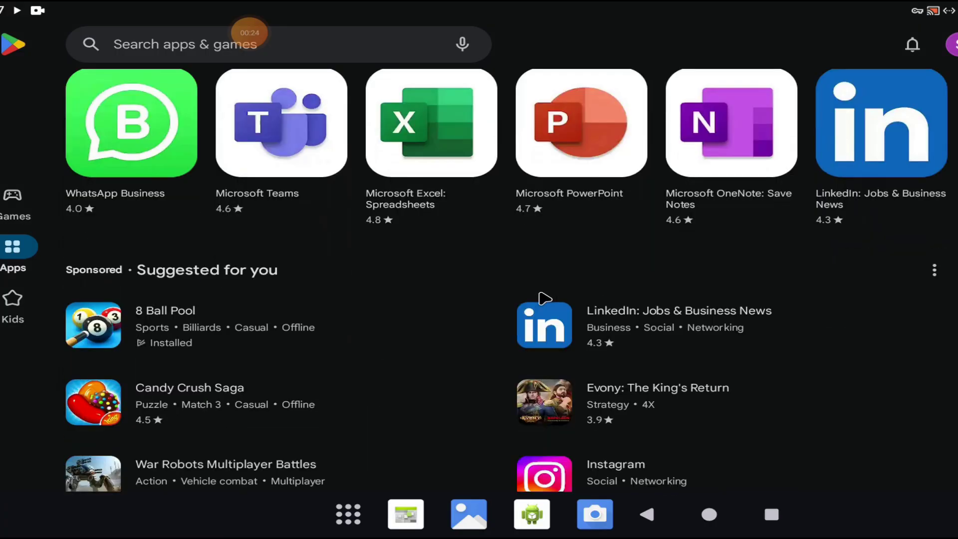
pyautogui.scroll(-5, 542, 296)
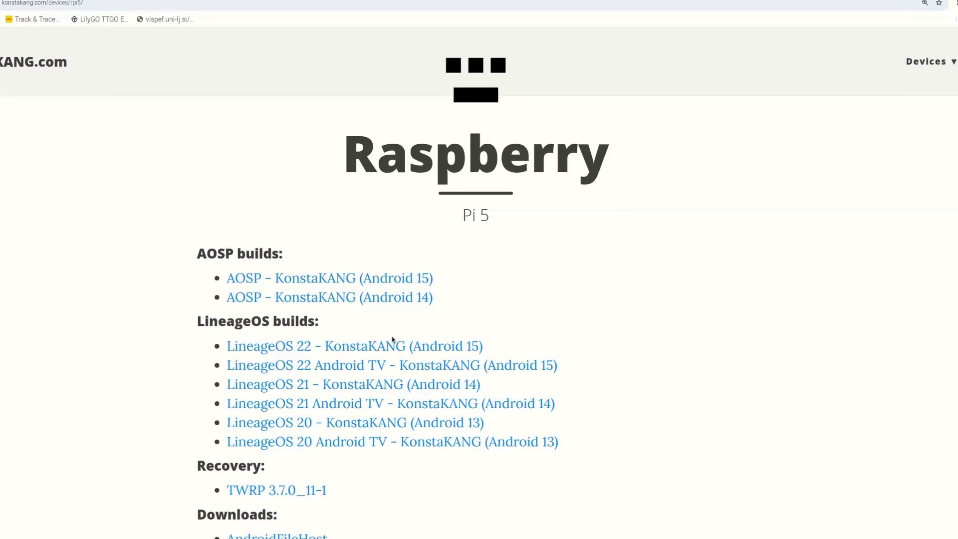
# Open the LineageOS 22 - KonstaKANG (Android 15) page and scroll to the MindTheGapps FAQ
pyautogui.click(392, 346)
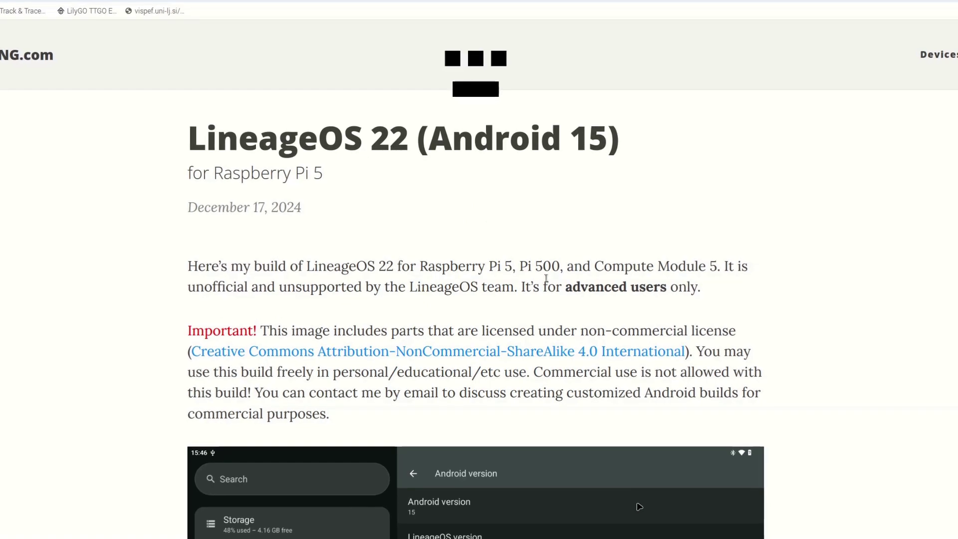
pyautogui.scroll(-1, 439, 315)
pyautogui.scroll(-6, 439, 316)
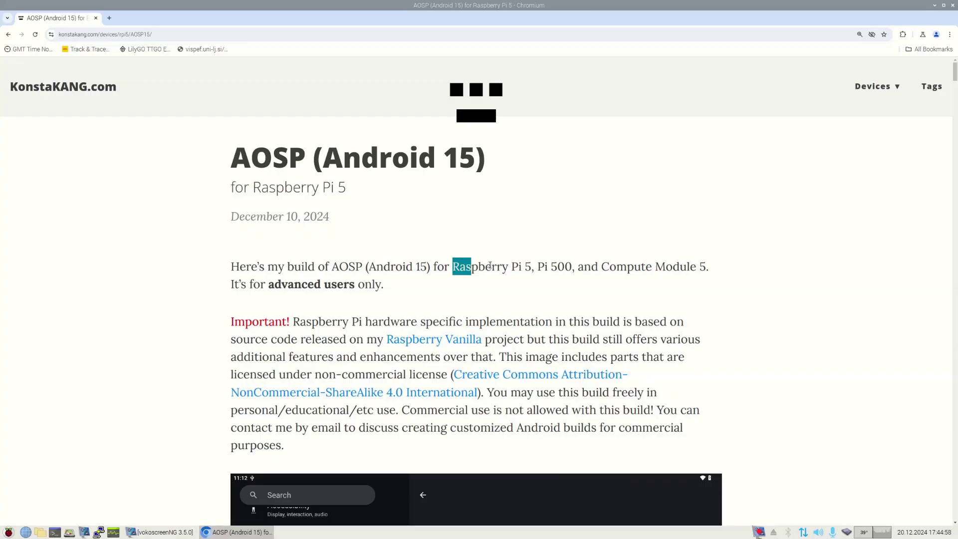
pyautogui.moveTo(504, 266); pyautogui.dragTo(700, 264)
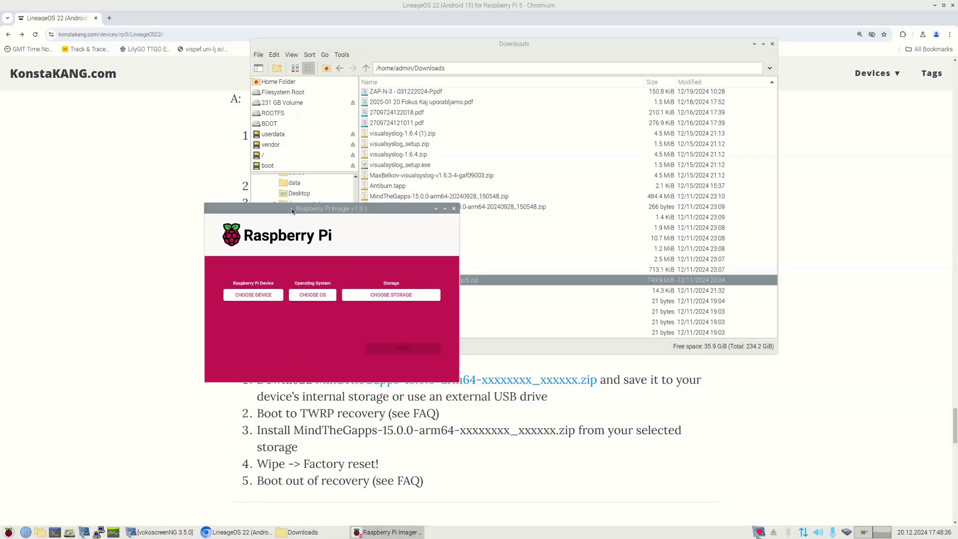
pyautogui.moveTo(292, 211); pyautogui.dragTo(429, 190)
pyautogui.click(373, 279)
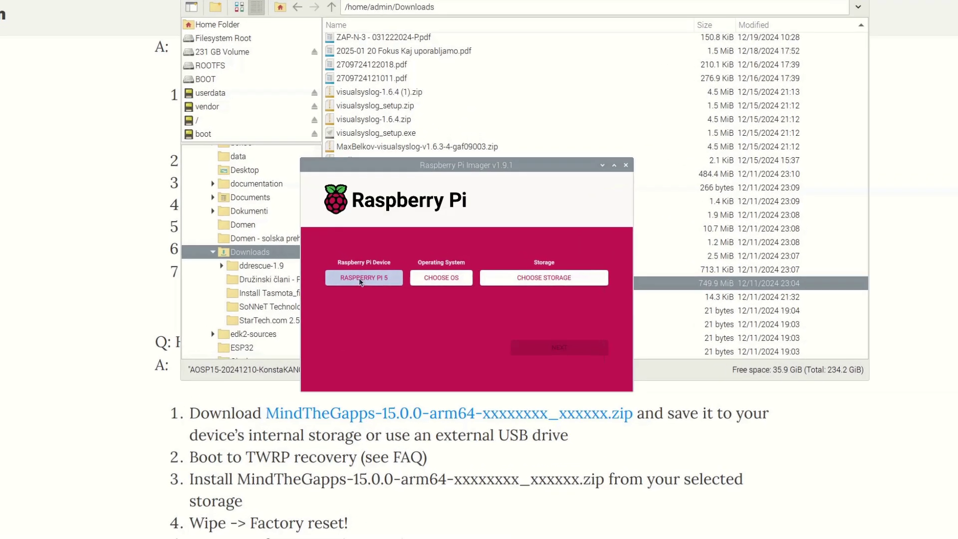
pyautogui.click(379, 278)
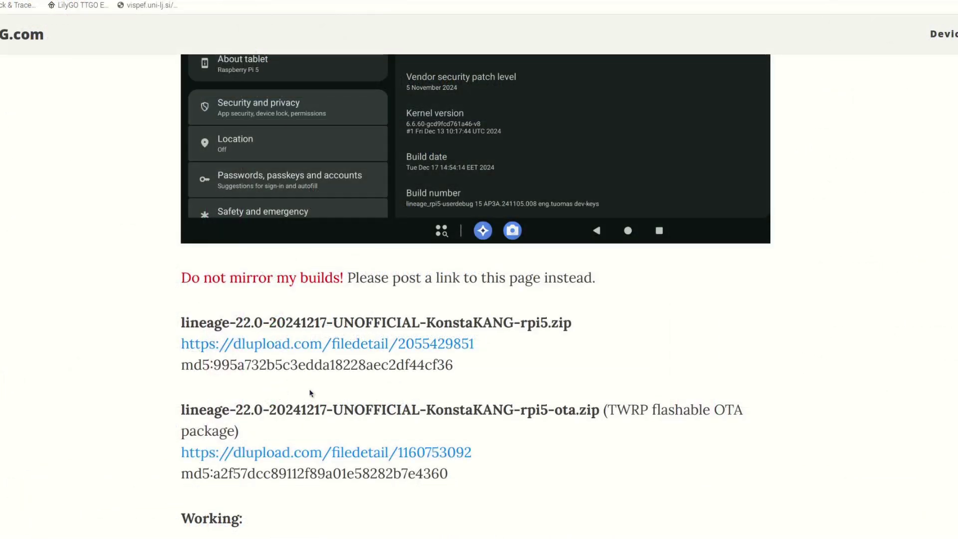
pyautogui.scroll(-2, 360, 414)
pyautogui.scroll(-10, 360, 415)
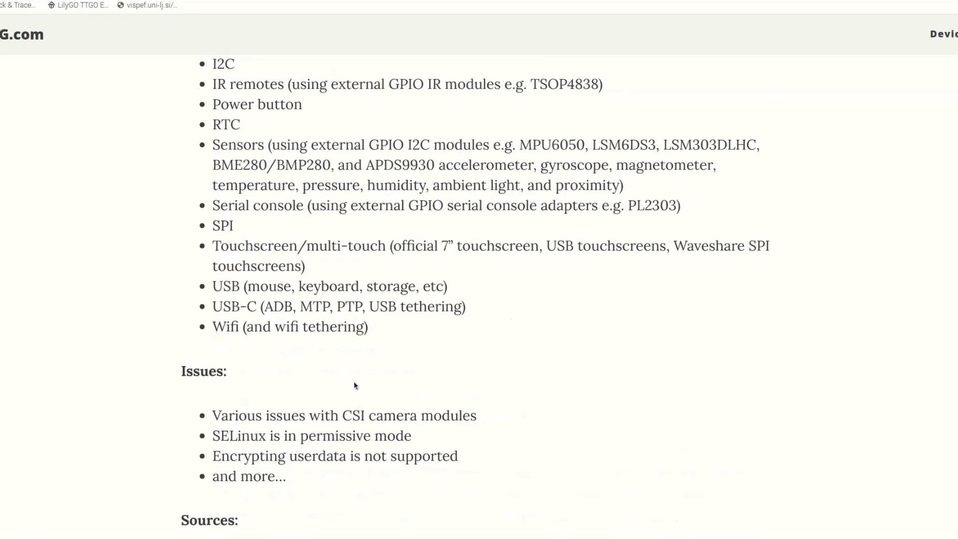
pyautogui.scroll(10, 355, 385)
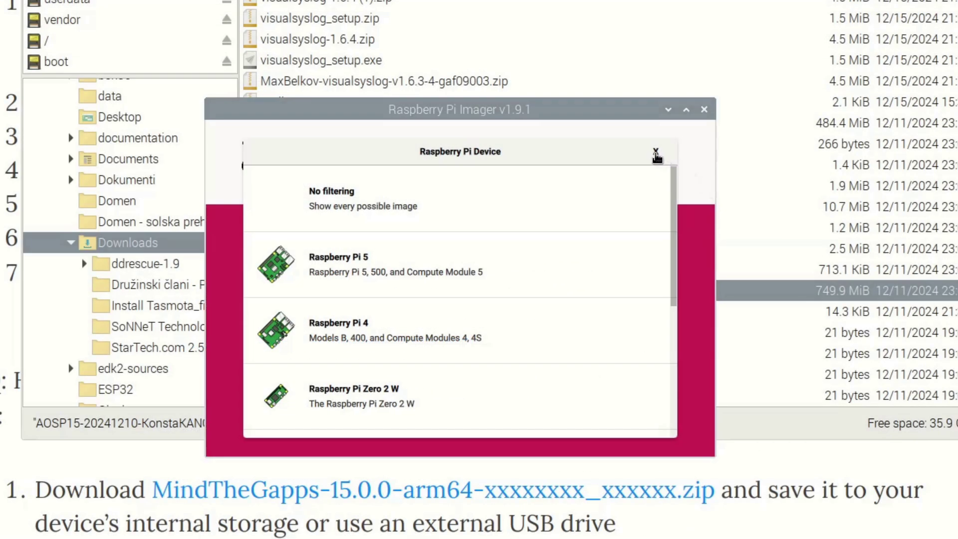
pyautogui.click(656, 152)
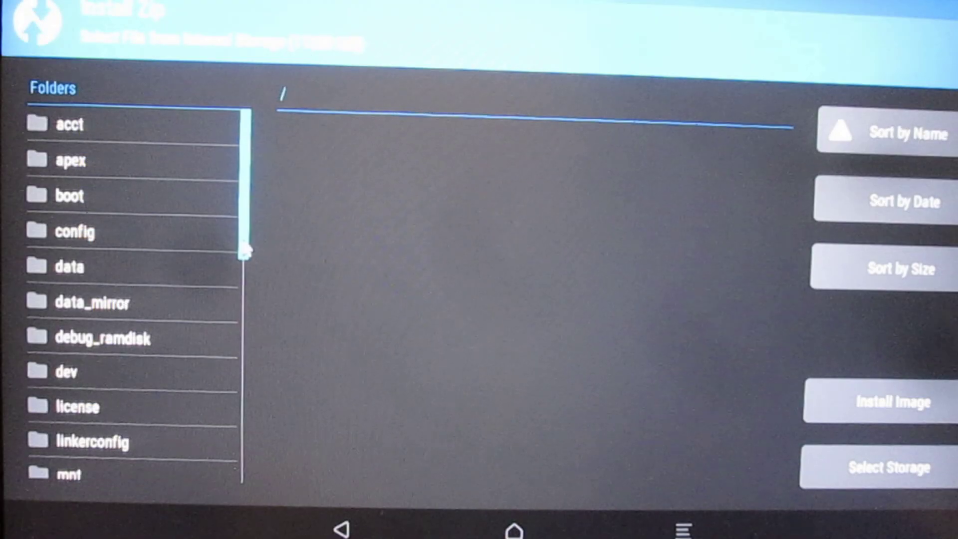
pyautogui.moveTo(246, 249); pyautogui.dragTo(229, 494)
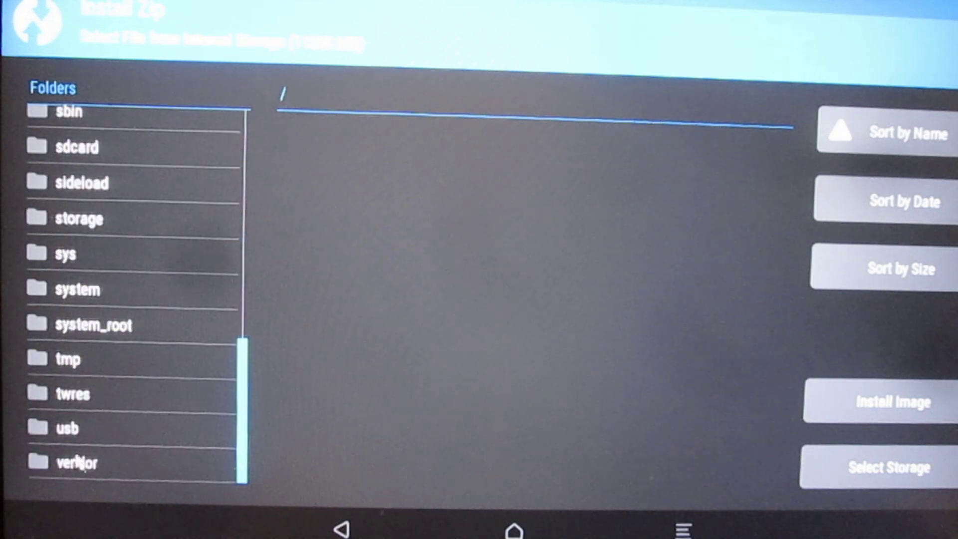
pyautogui.click(65, 428)
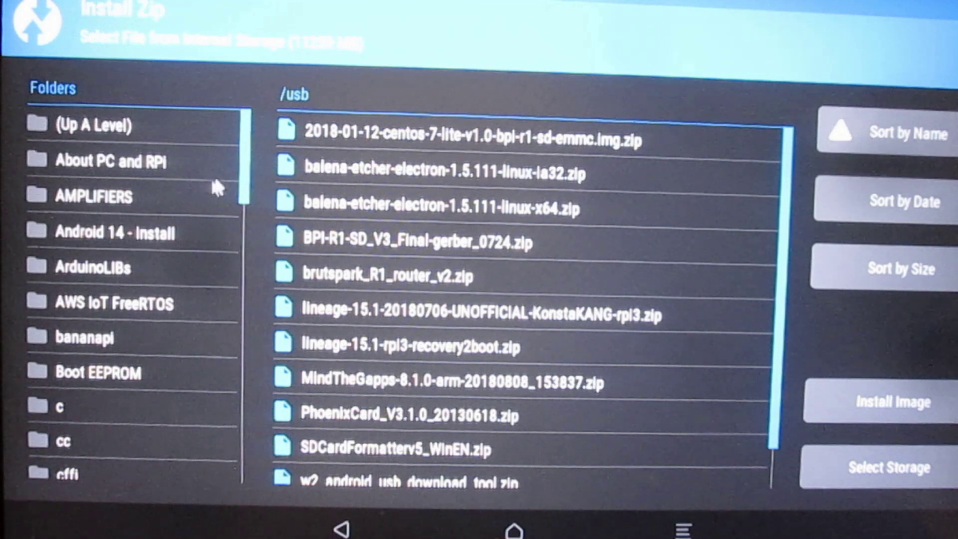
pyautogui.moveTo(243, 182); pyautogui.dragTo(241, 280)
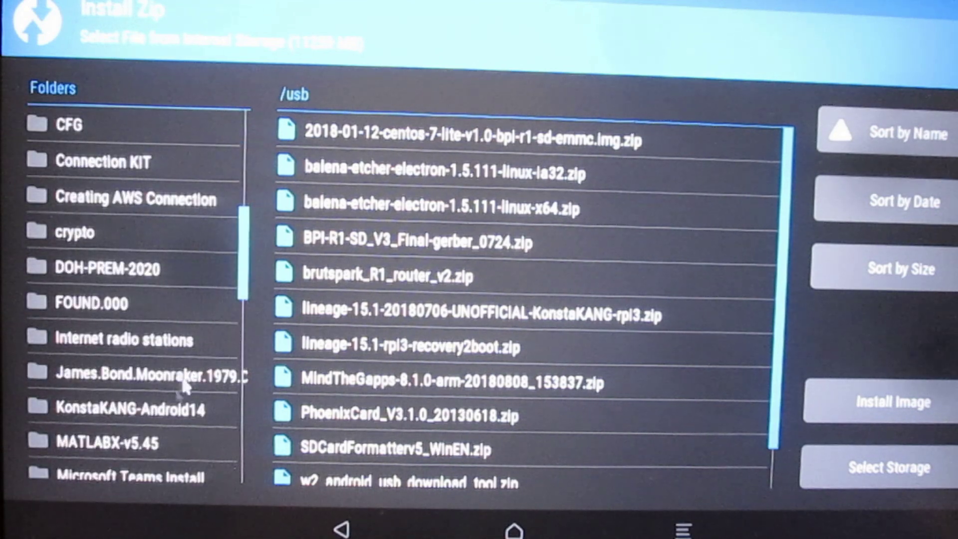
pyautogui.click(163, 410)
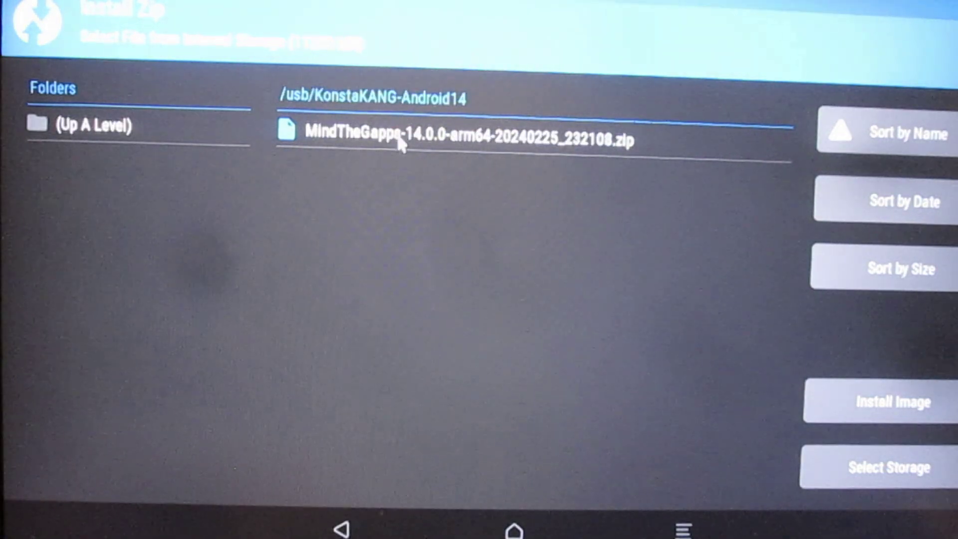
pyautogui.click(401, 145)
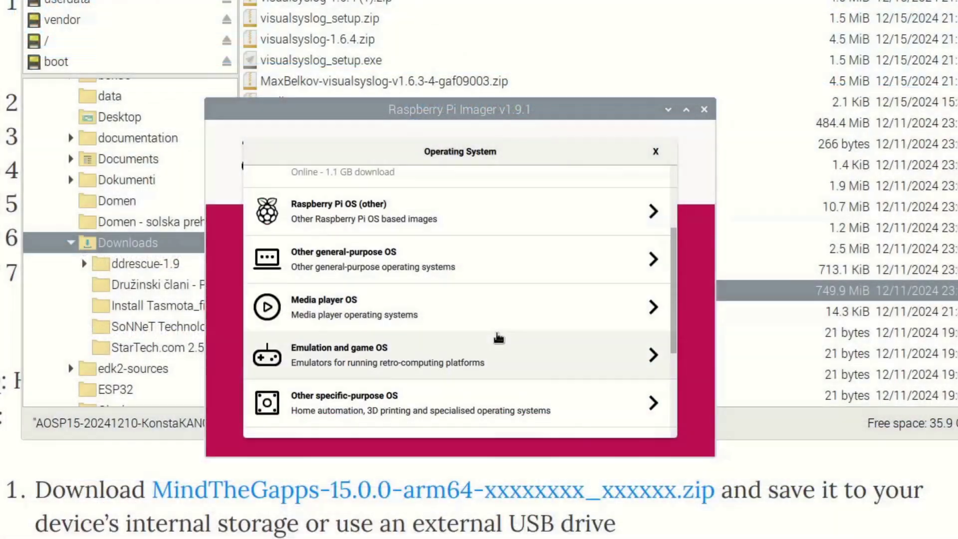
pyautogui.scroll(-3, 381, 401)
pyautogui.scroll(-1, 381, 402)
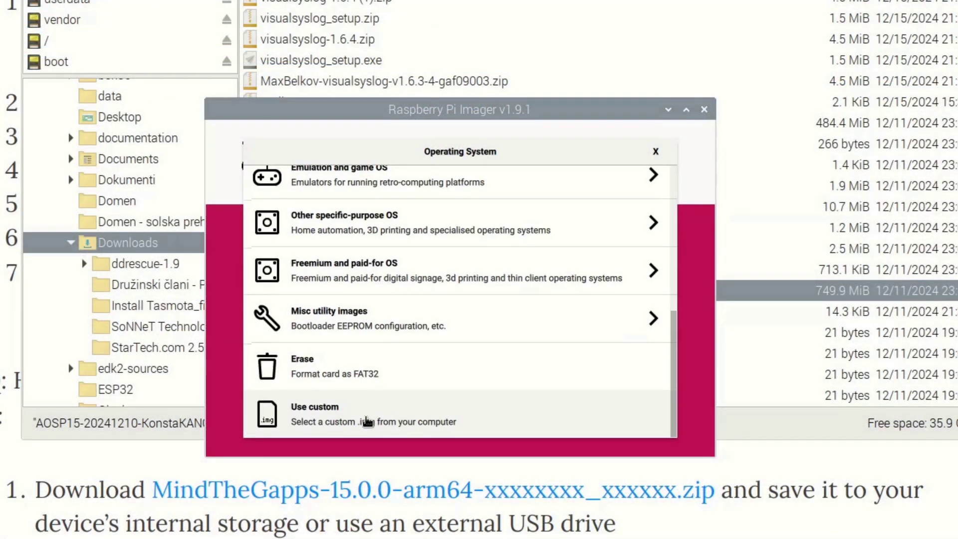
pyautogui.click(357, 420)
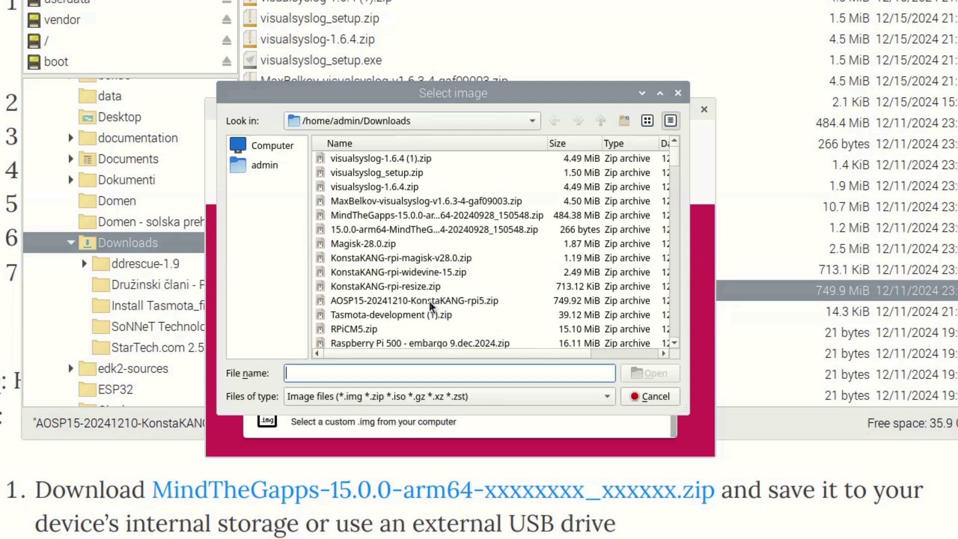
pyautogui.click(423, 302)
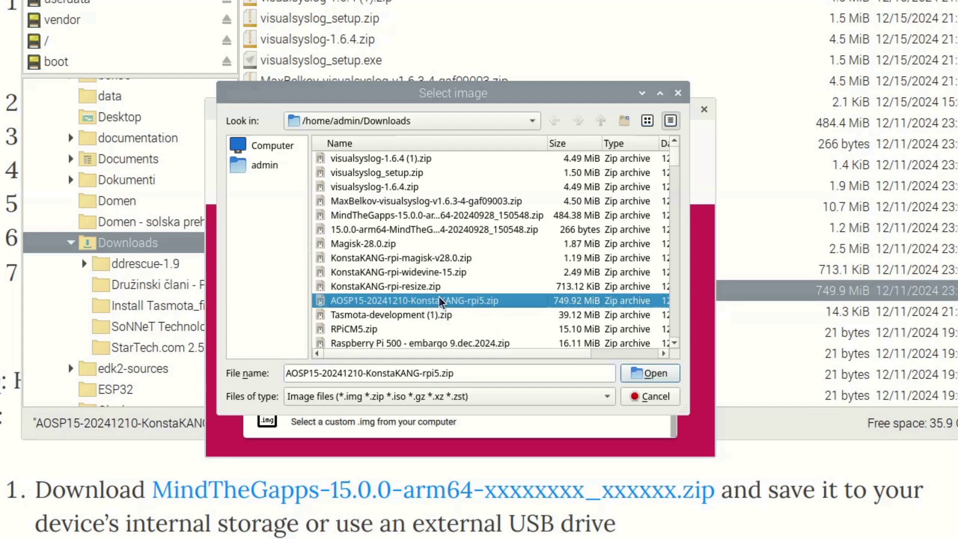
pyautogui.click(655, 374)
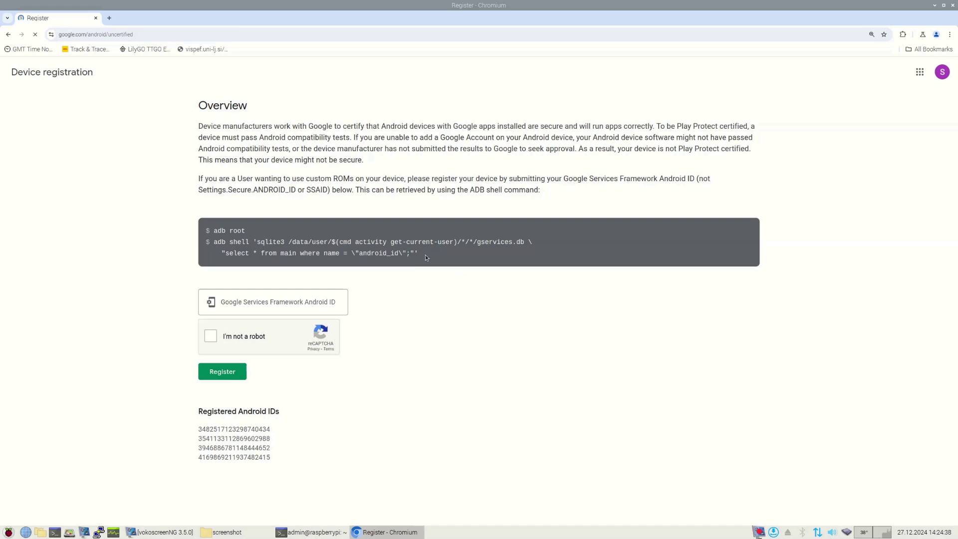
# Copy the two-line adb shell command from the page
pyautogui.moveTo(419, 253); pyautogui.dragTo(214, 243)
pyautogui.rightClick(228, 241)
pyautogui.click(247, 249)
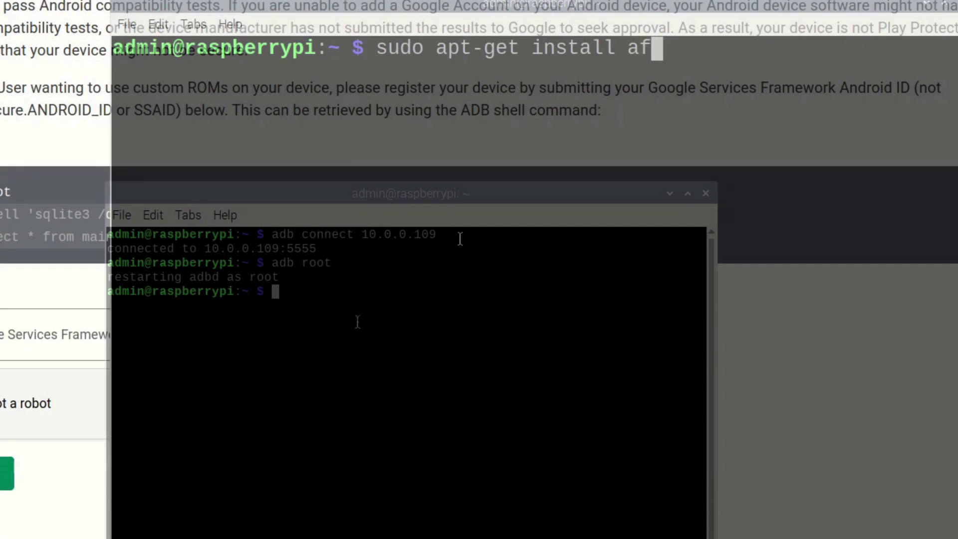
# Run sudo apt-get install adb, then clear the terminal
pyautogui.write('b')
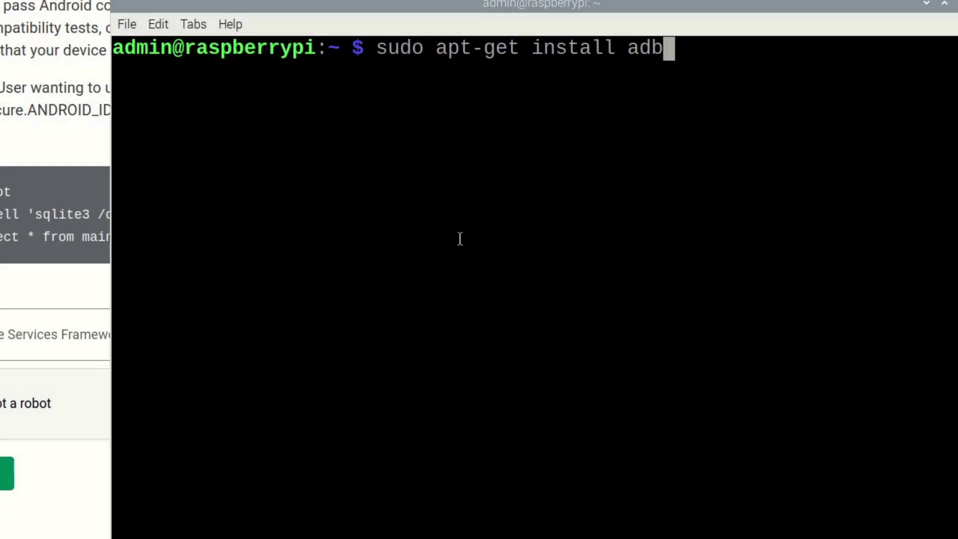
pyautogui.press('Return')
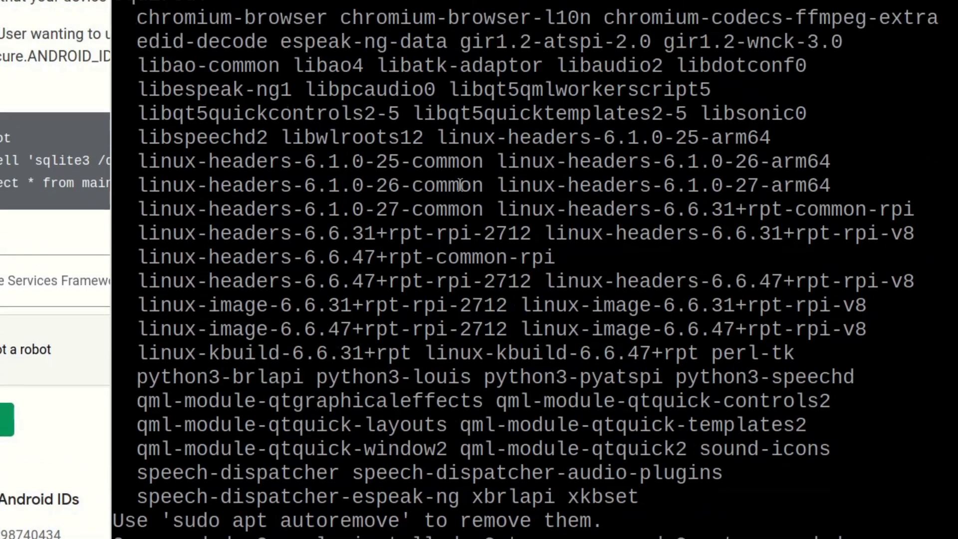
pyautogui.hotkey('ctrl', 'l')
# Run 'adb connect 10.0.0.109' and then 'adb root'
pyautogui.write('adb')
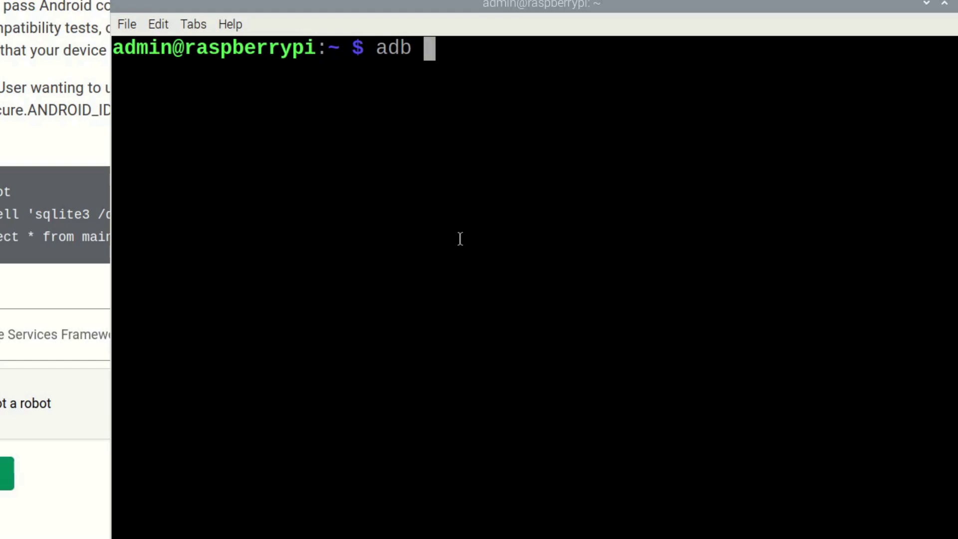
pyautogui.write(' connect 1')
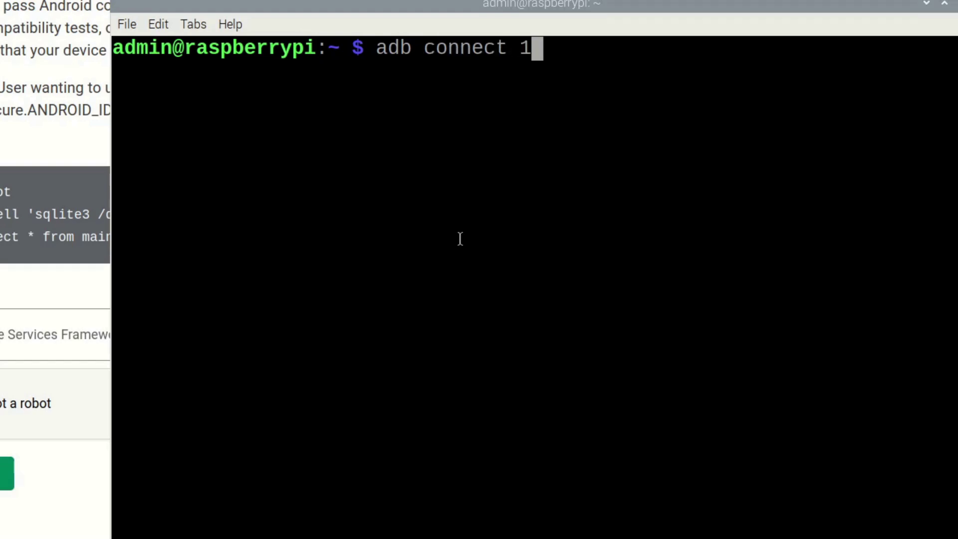
pyautogui.write('0.0.0.109')
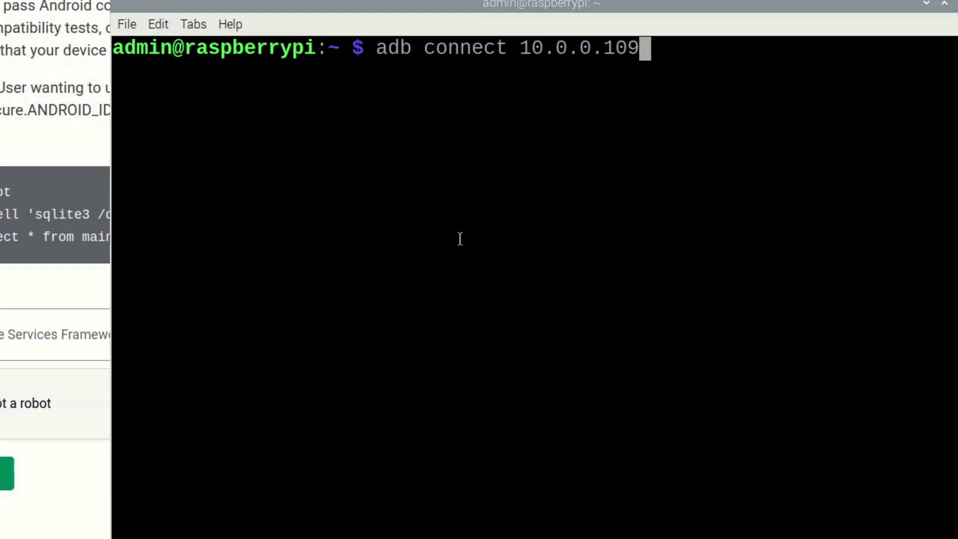
pyautogui.press('Return')
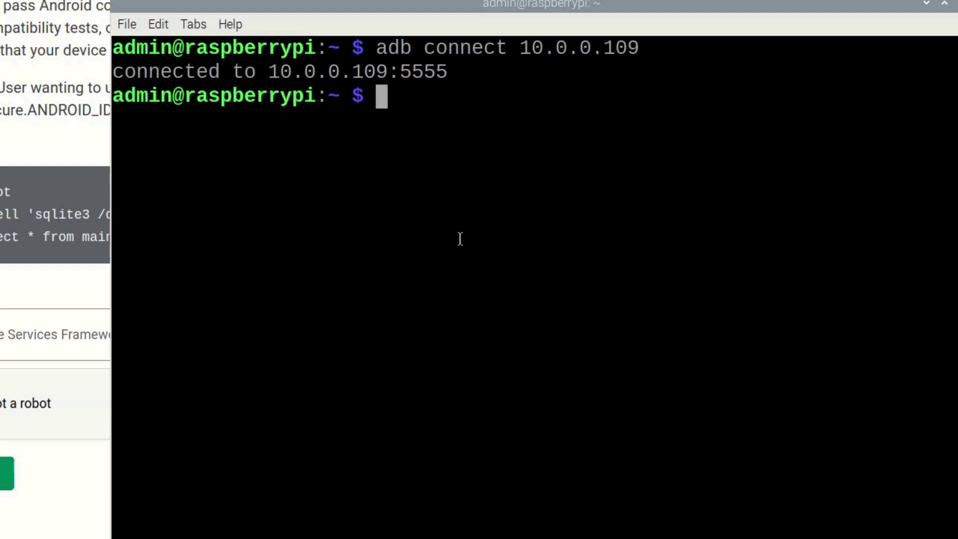
pyautogui.write('adb root')
pyautogui.press('Return')
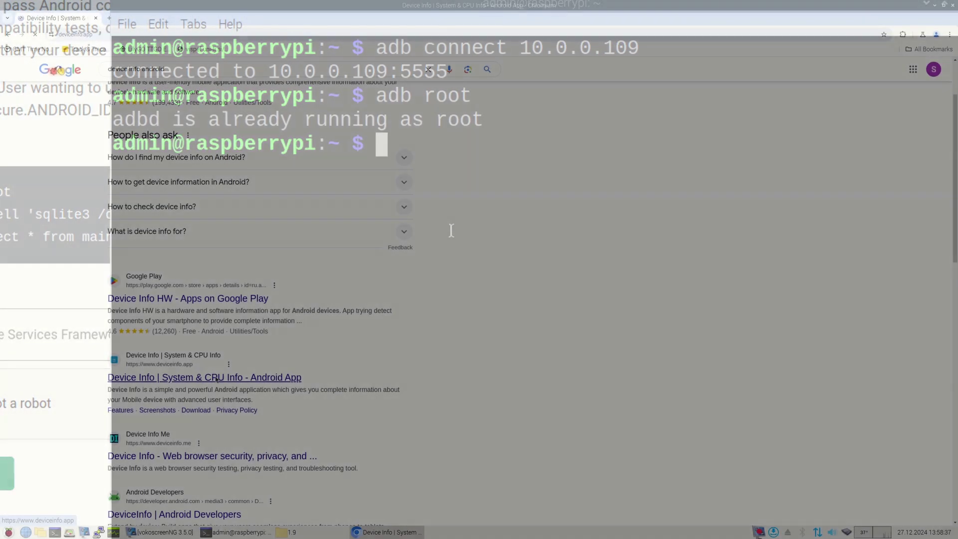
# Open Softonic's Device Info page, keep version 1.9, and start the Free Download
pyautogui.click(216, 379)
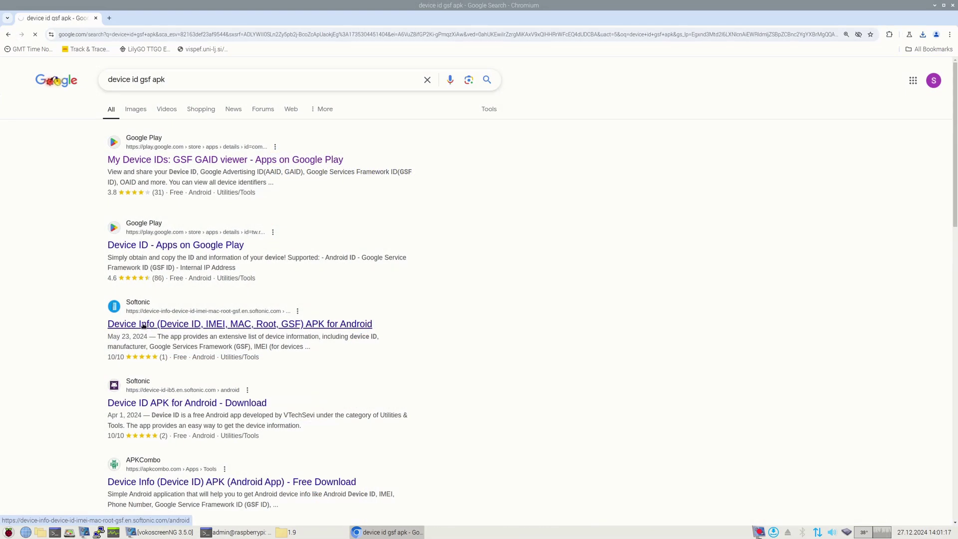
pyautogui.click(144, 325)
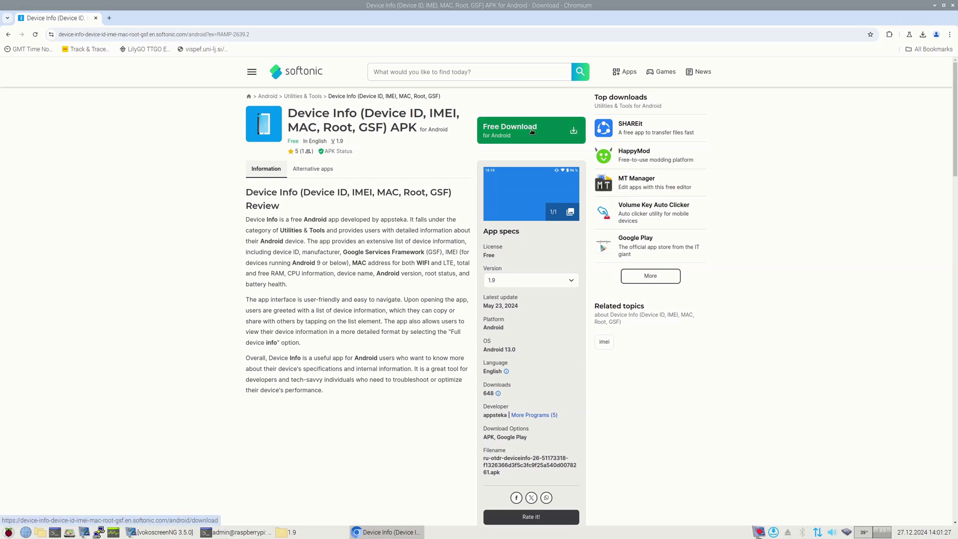
pyautogui.click(548, 282)
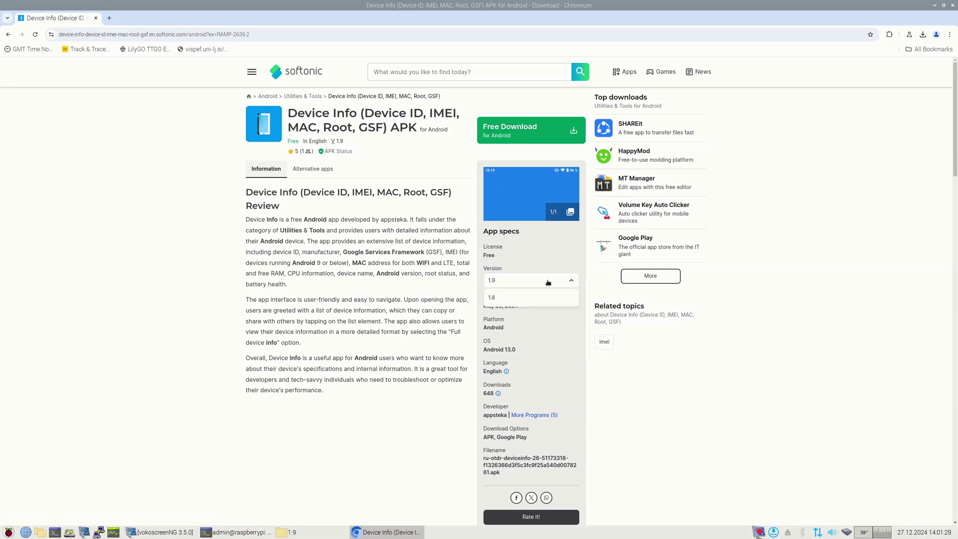
pyautogui.click(549, 283)
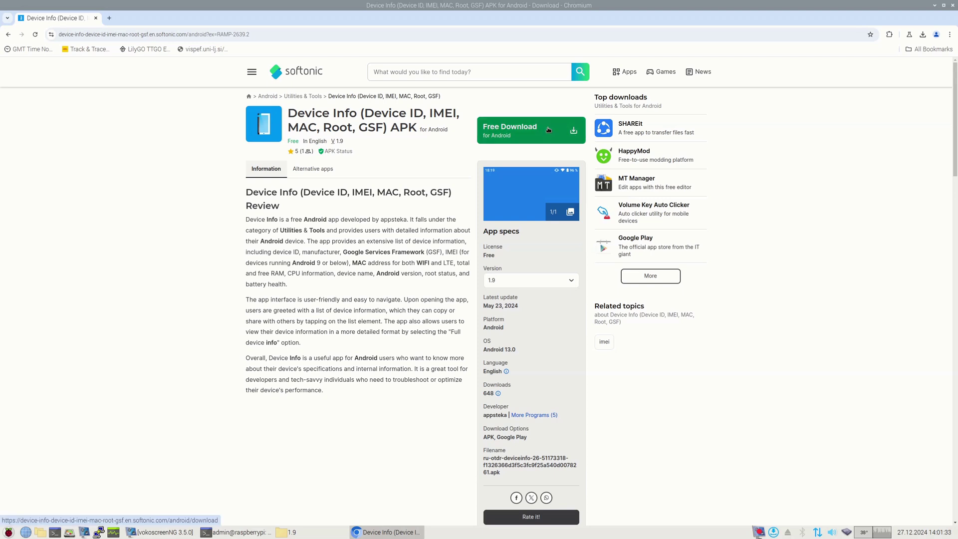
pyautogui.click(574, 132)
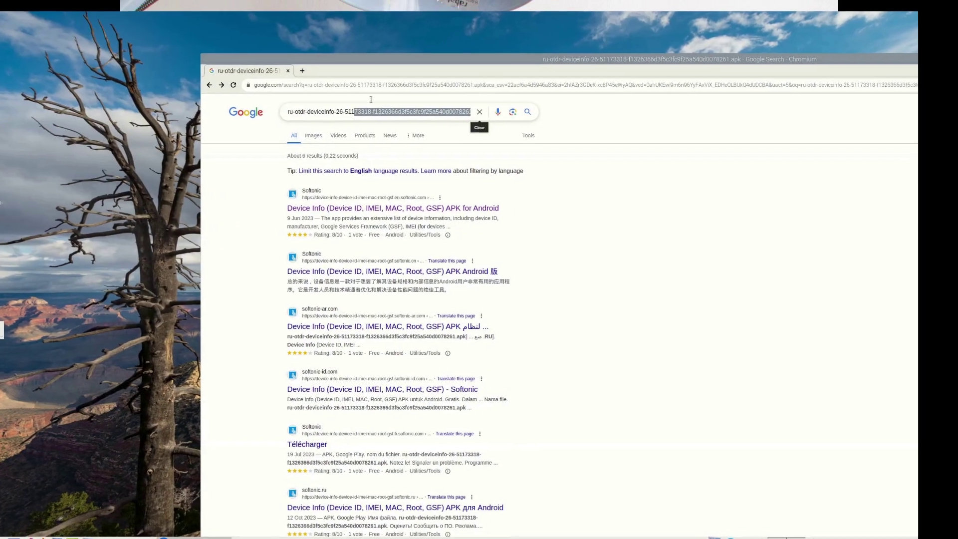
# Open the first Softonic result and scroll through the review back to the download button
pyautogui.click(329, 212)
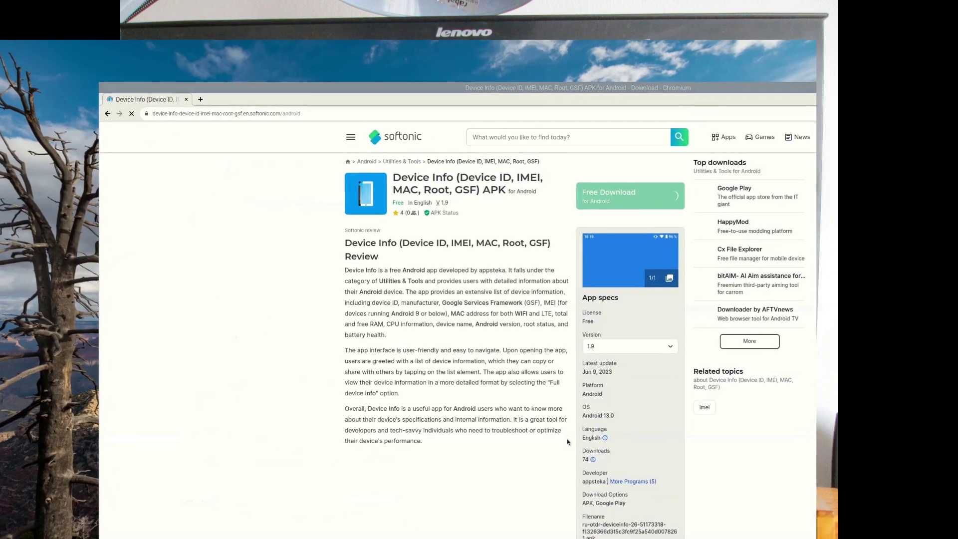
pyautogui.scroll(-2, 569, 447)
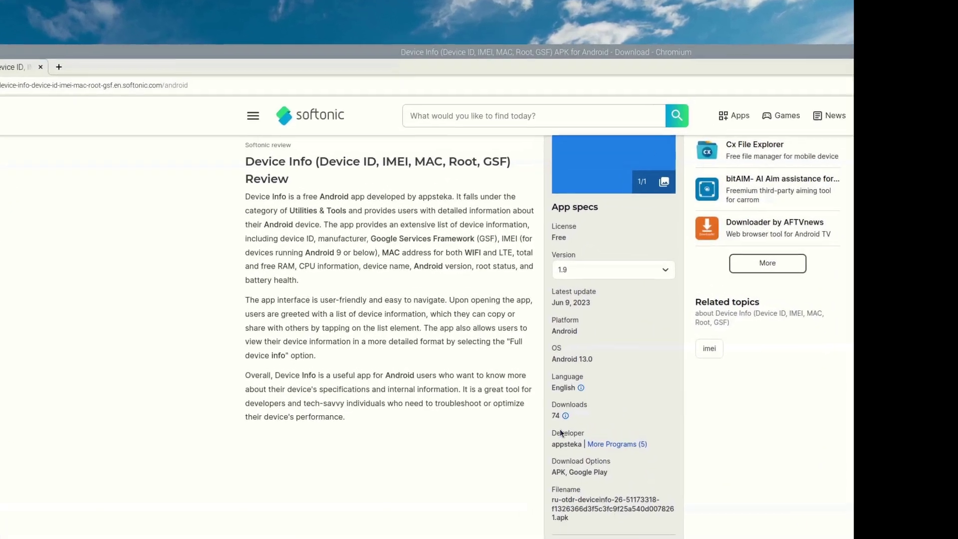
pyautogui.scroll(3, 561, 433)
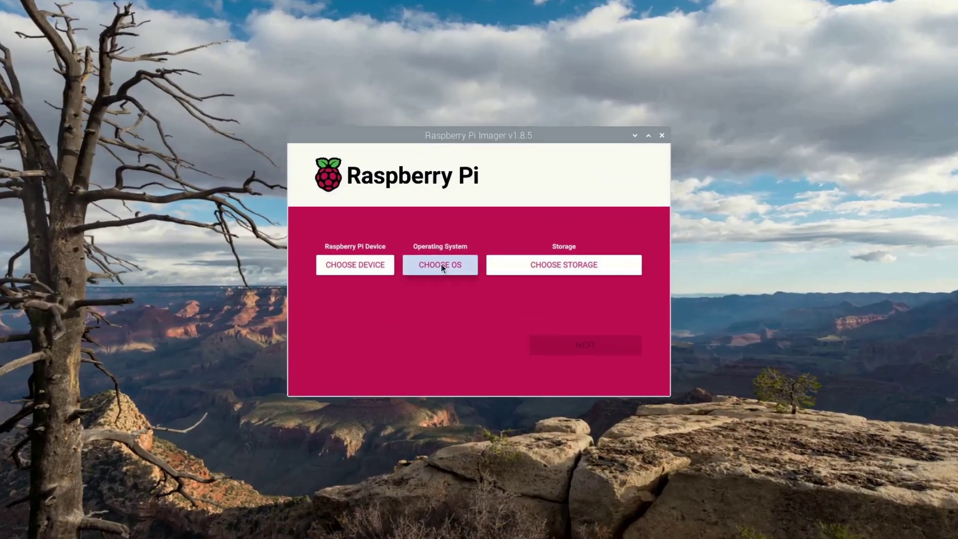
# Set Raspberry Pi 5 as the target device
pyautogui.click(452, 265)
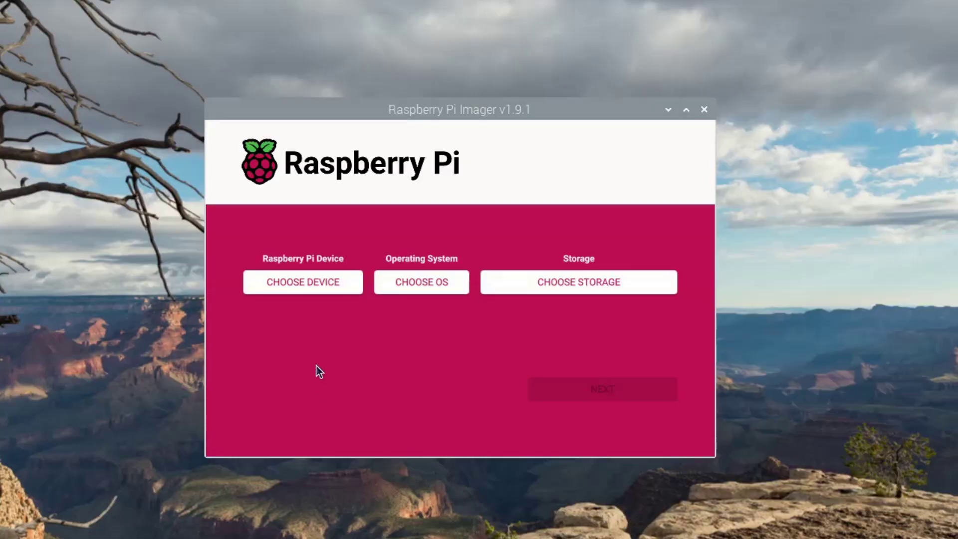
pyautogui.click(305, 283)
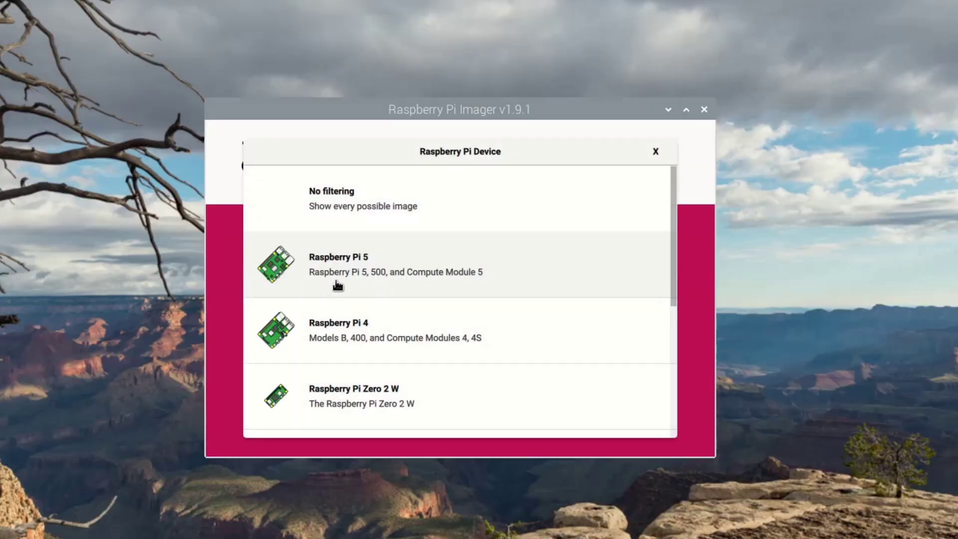
pyautogui.click(369, 271)
# Choose the 864 MiB lineage-22.0 KonstaKANG-rpi5.zip in Downloads as a custom image
pyautogui.click(409, 280)
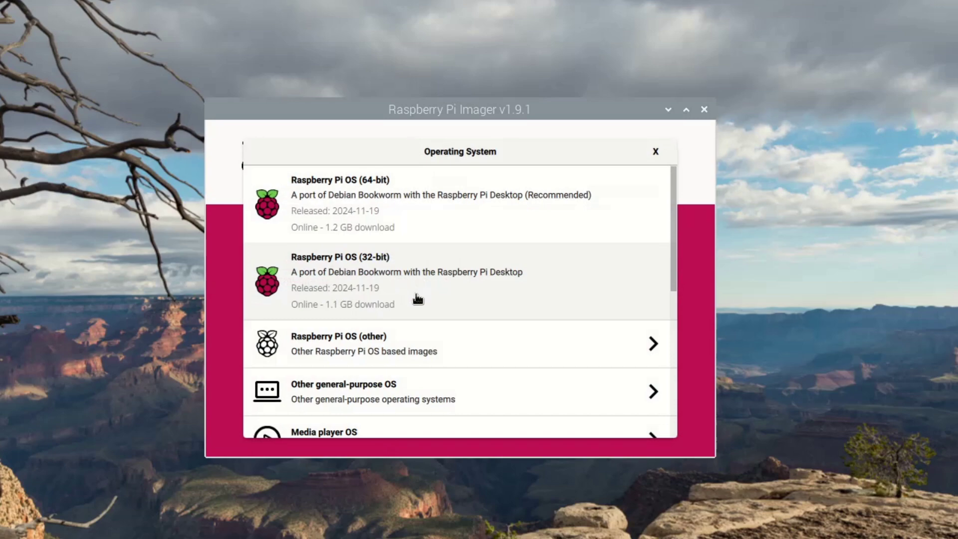
pyautogui.scroll(-2, 440, 339)
pyautogui.scroll(-3, 436, 352)
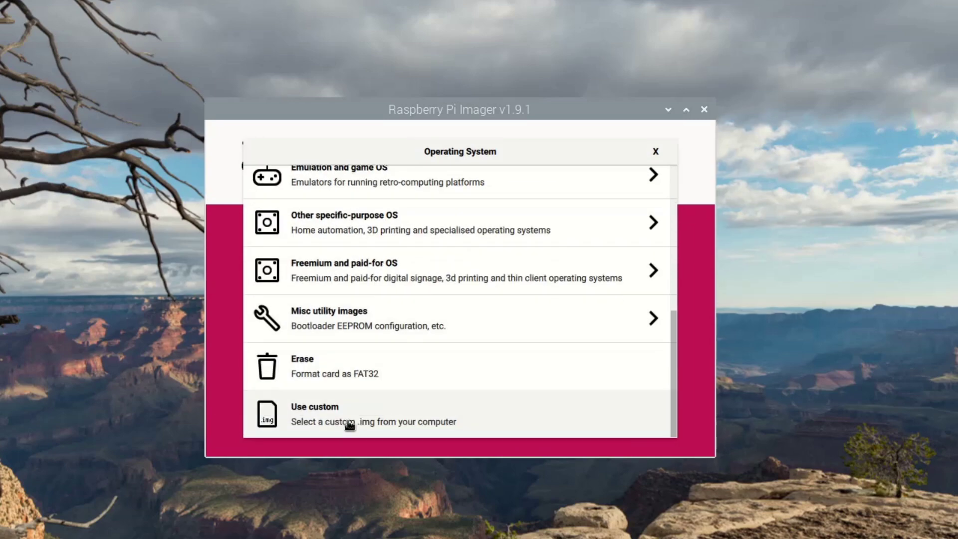
pyautogui.click(345, 428)
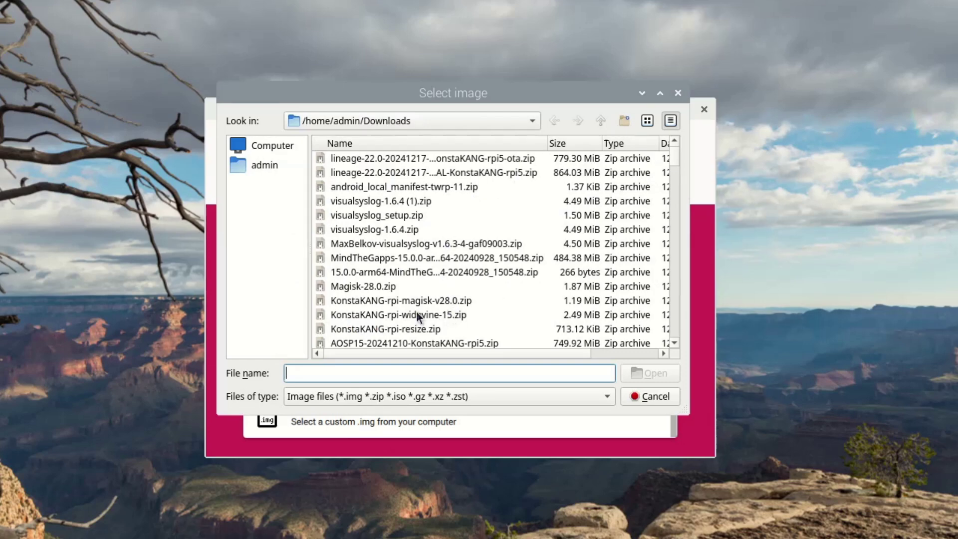
pyautogui.scroll(-1, 469, 310)
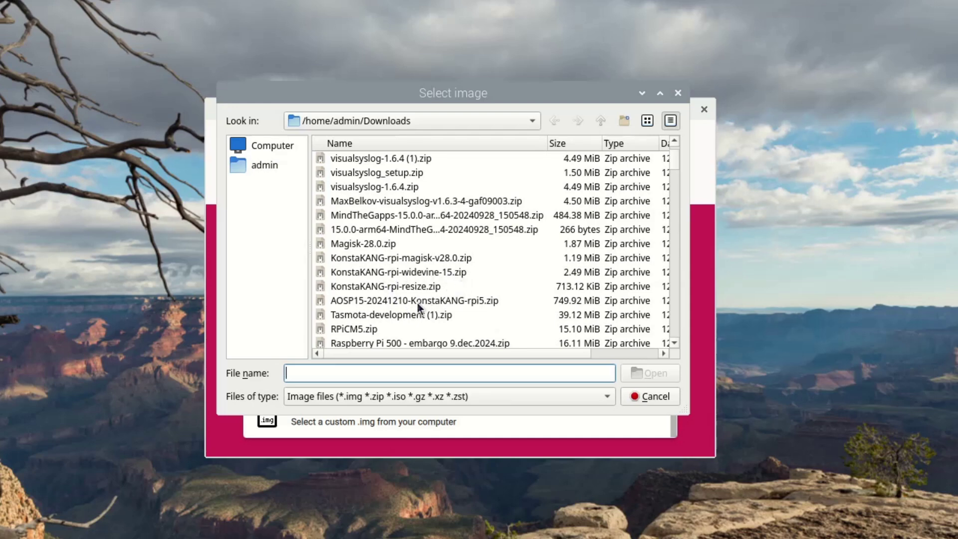
pyautogui.scroll(-3, 417, 303)
pyautogui.scroll(4, 414, 305)
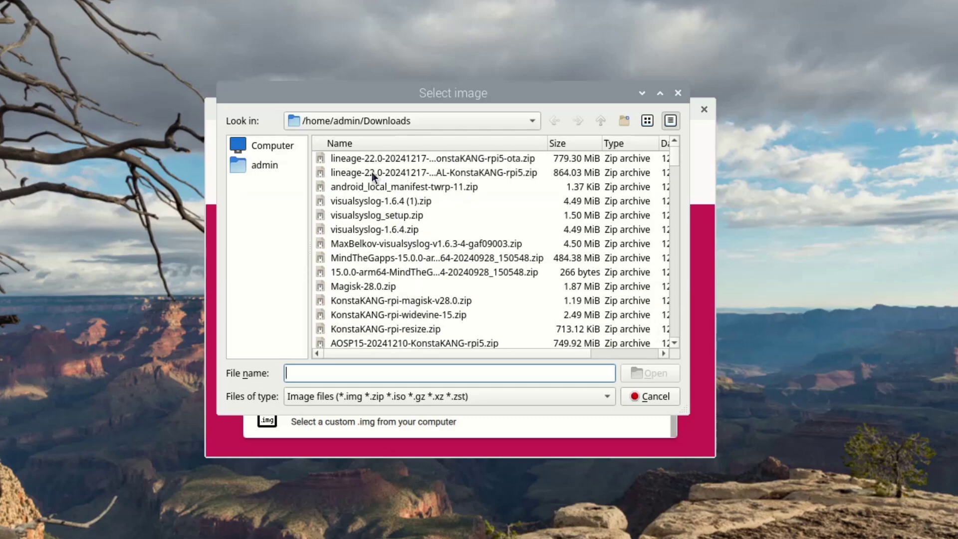
pyautogui.click(439, 172)
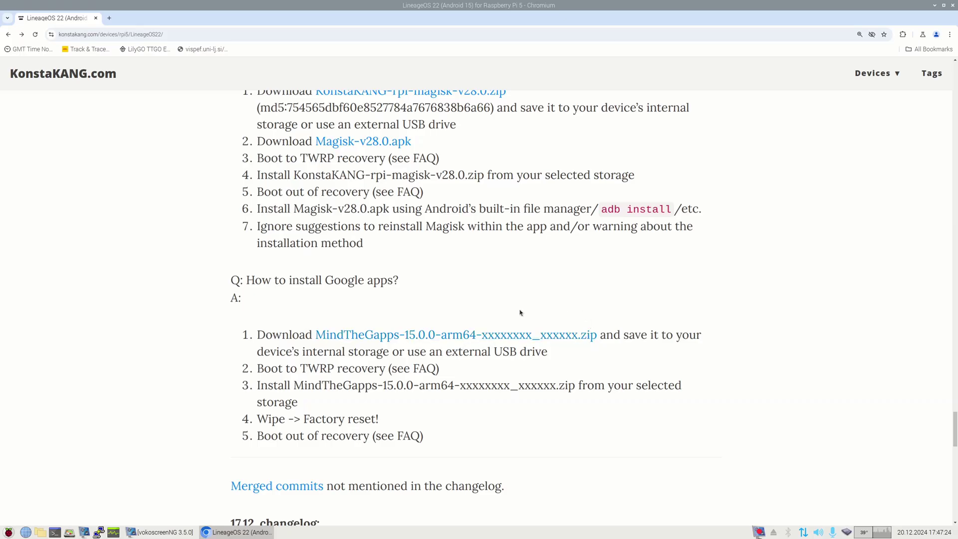
# Scroll the KonstaKANG LineageOS page to the FAQ on installing Magisk and Google apps
pyautogui.scroll(3, 387, 325)
pyautogui.scroll(-2, 300, 369)
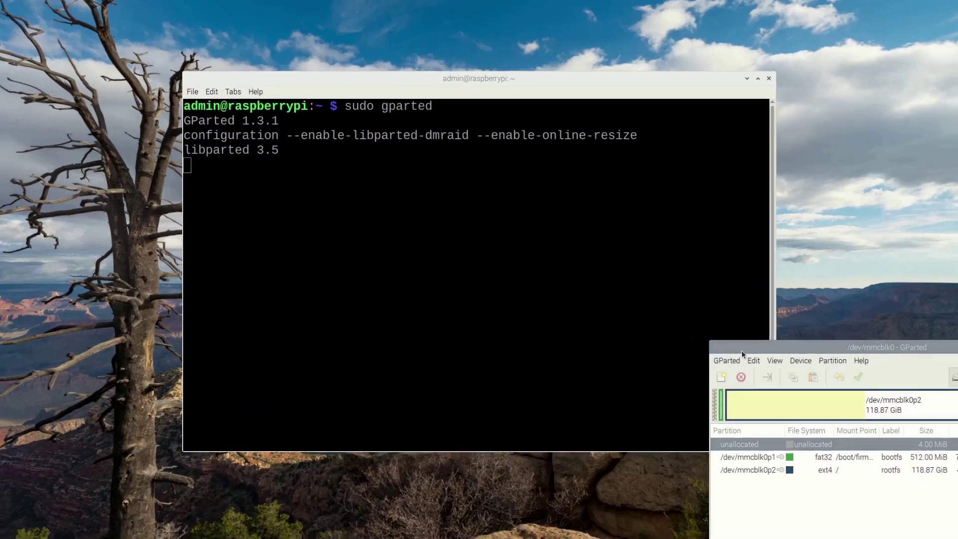
# Center the GParted window and switch it to show the partitions of /dev/sdb
pyautogui.moveTo(695, 335); pyautogui.dragTo(335, 163)
pyautogui.click(245, 123)
pyautogui.moveTo(247, 156)
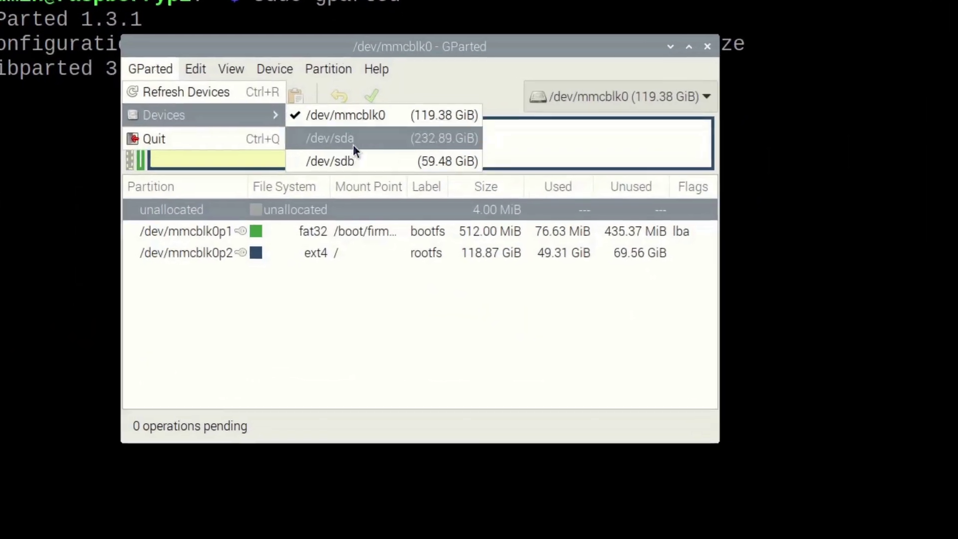
pyautogui.click(349, 162)
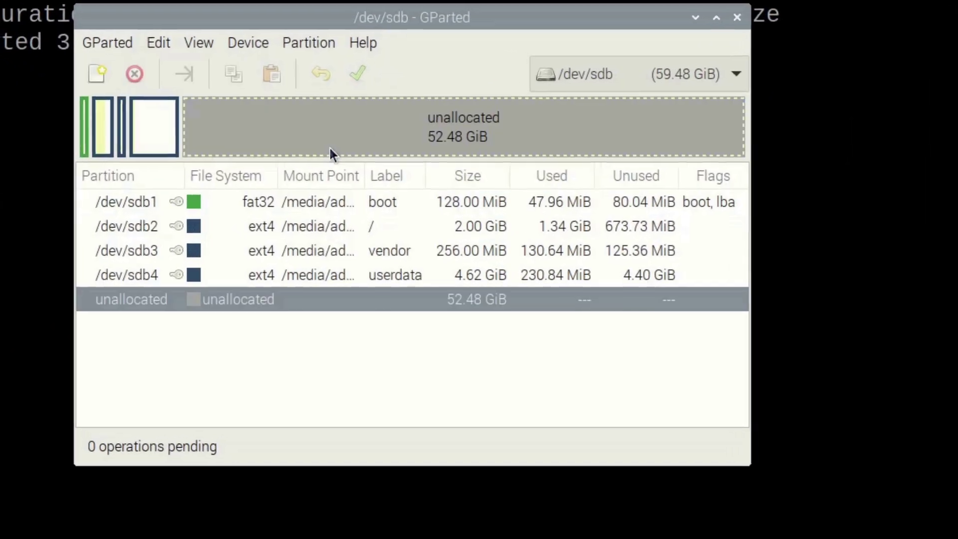
# Unmount /dev/sdb3 and /dev/sdb2, then bring up Resize/Move for /dev/sdb4
pyautogui.click(97, 131)
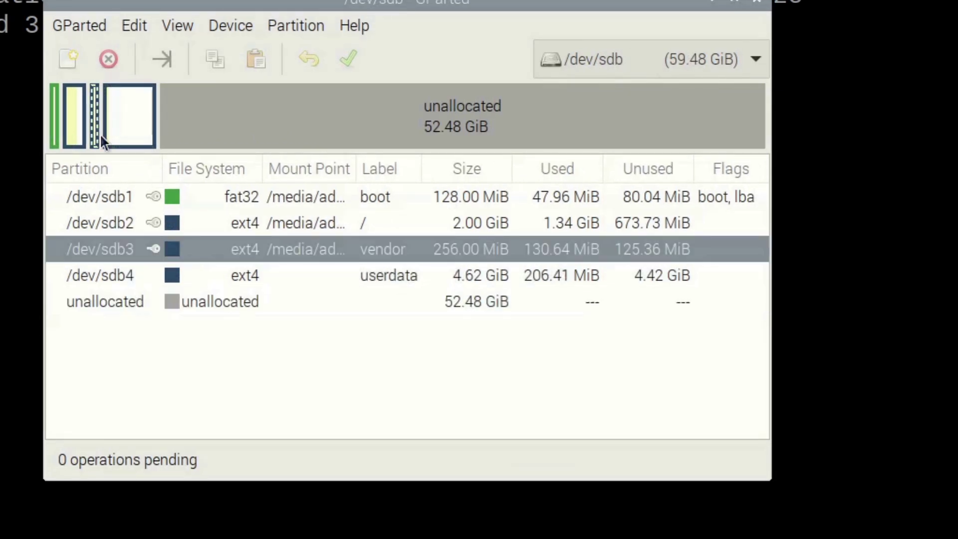
pyautogui.rightClick(96, 130)
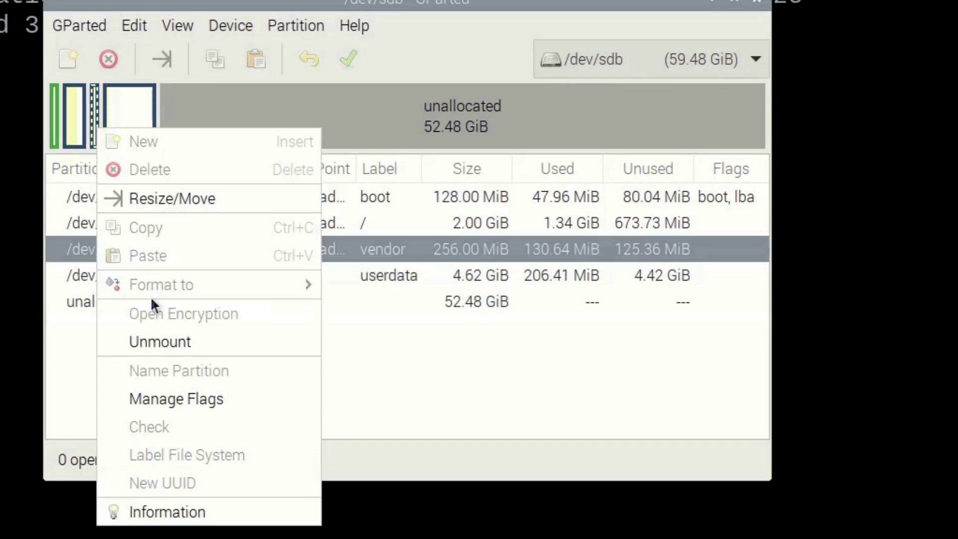
pyautogui.click(149, 342)
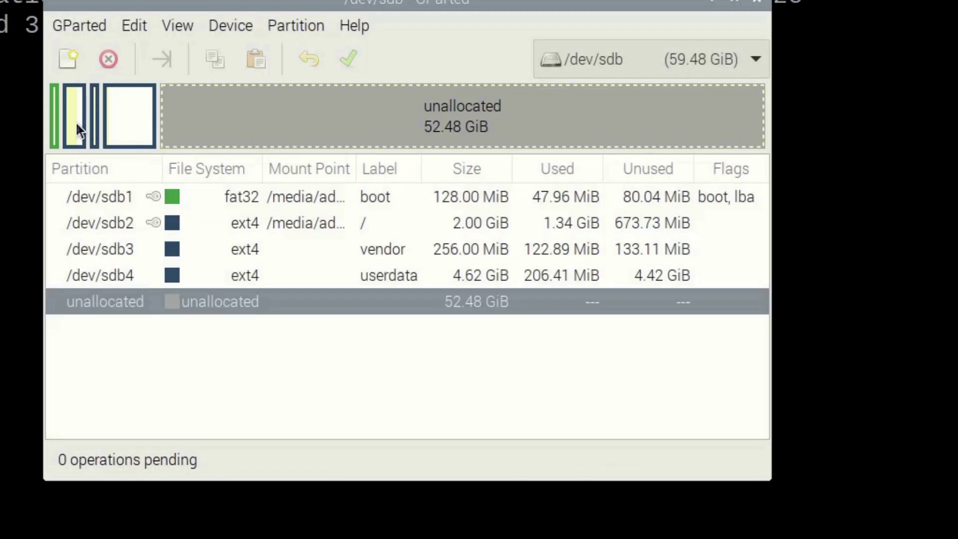
pyautogui.rightClick(77, 126)
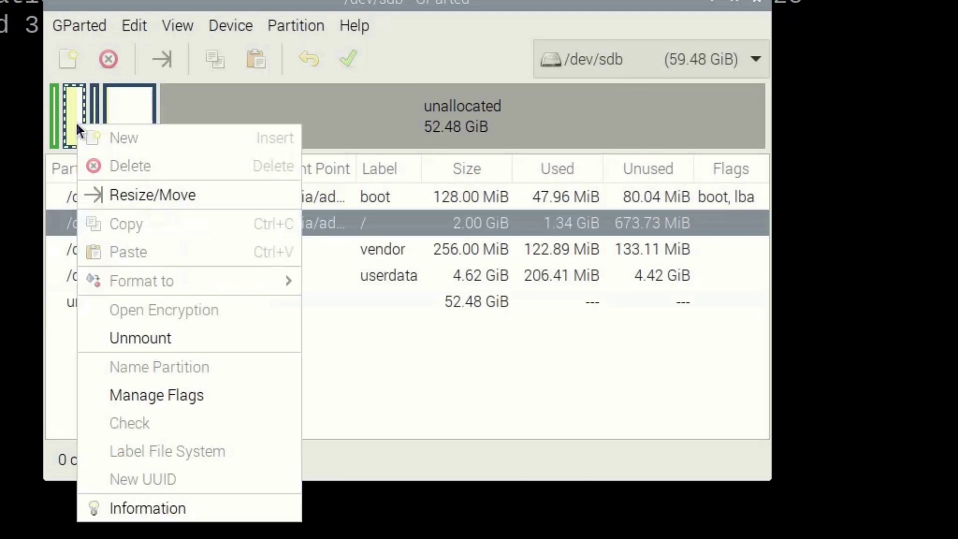
pyautogui.click(129, 340)
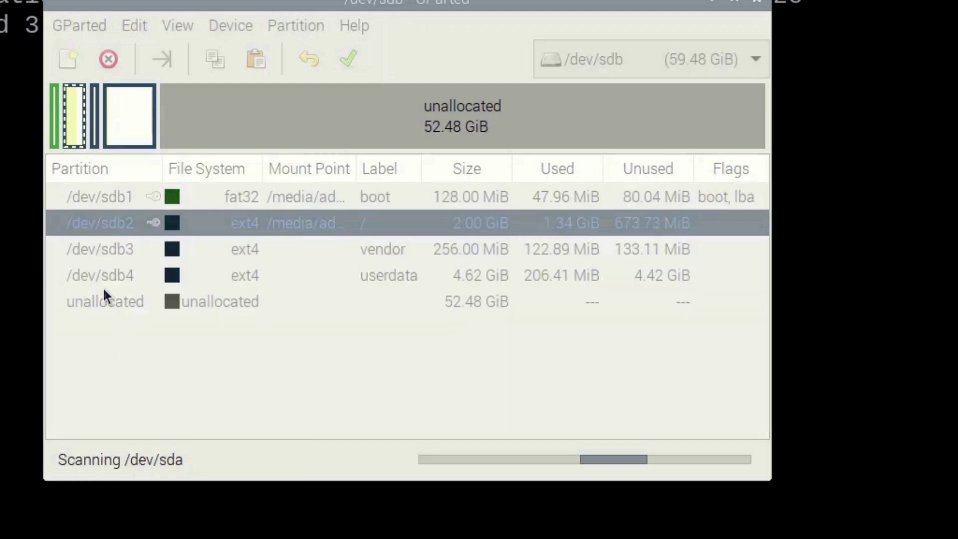
pyautogui.rightClick(104, 287)
pyautogui.click(167, 185)
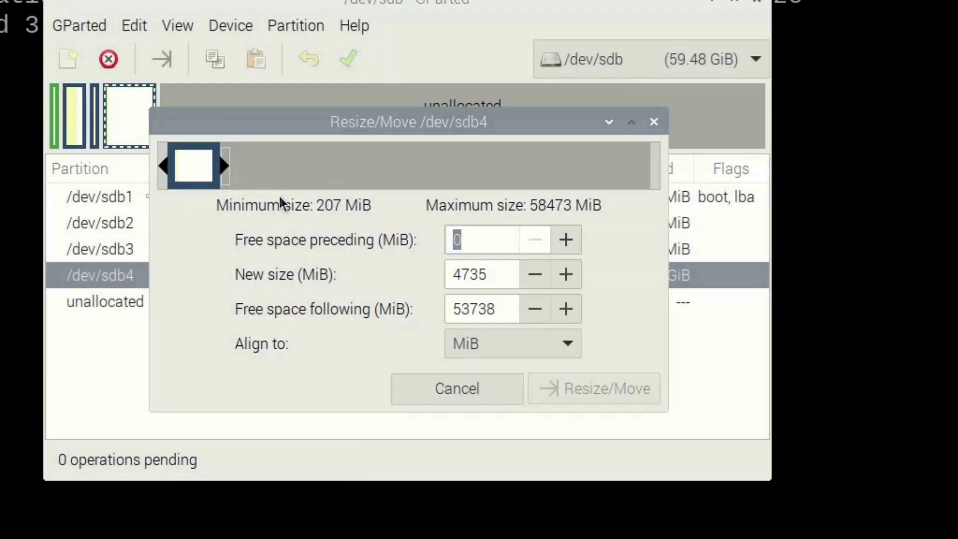
# Shift /dev/sdb4 right leaving 10876 MiB before it, and move /dev/sdb3 to its free space's end
pyautogui.moveTo(199, 165); pyautogui.dragTo(678, 169)
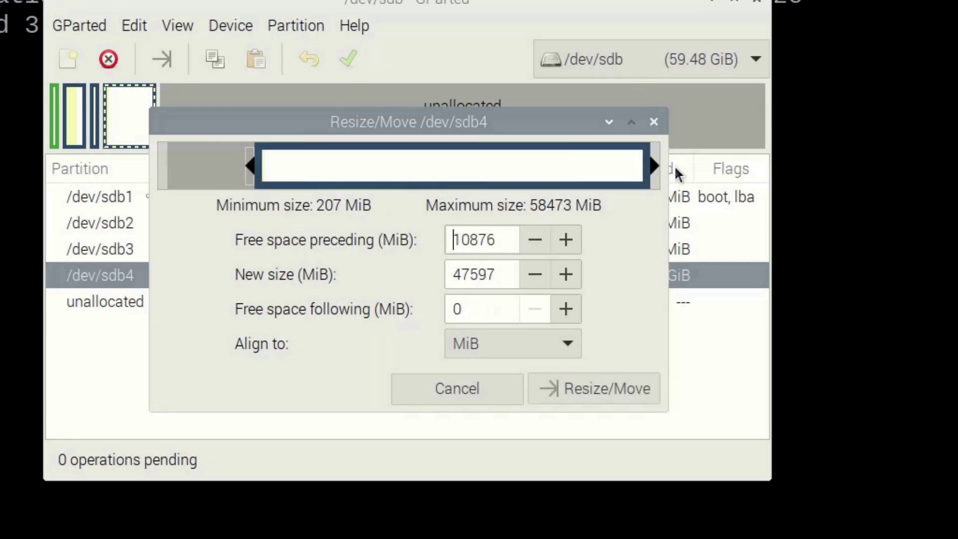
pyautogui.click(598, 390)
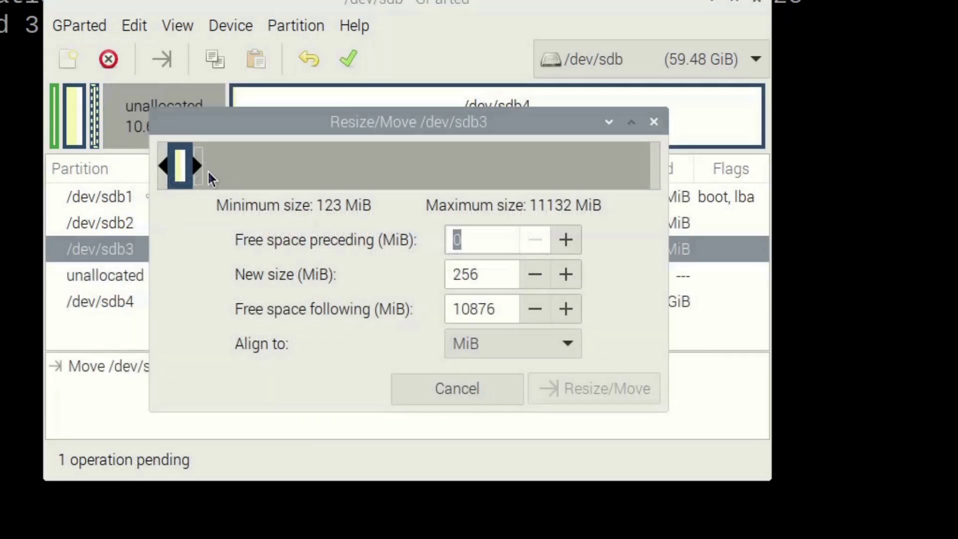
pyautogui.moveTo(182, 161); pyautogui.dragTo(657, 165)
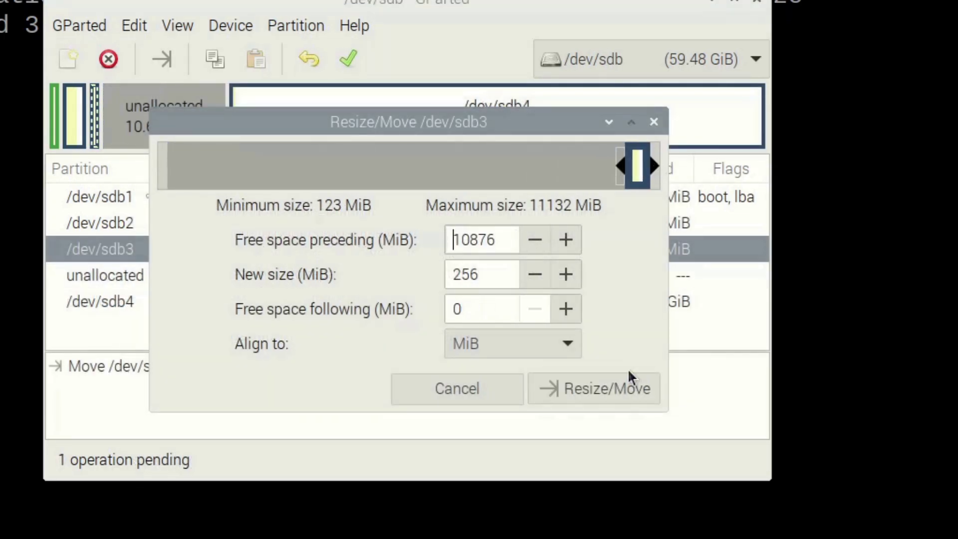
pyautogui.click(597, 384)
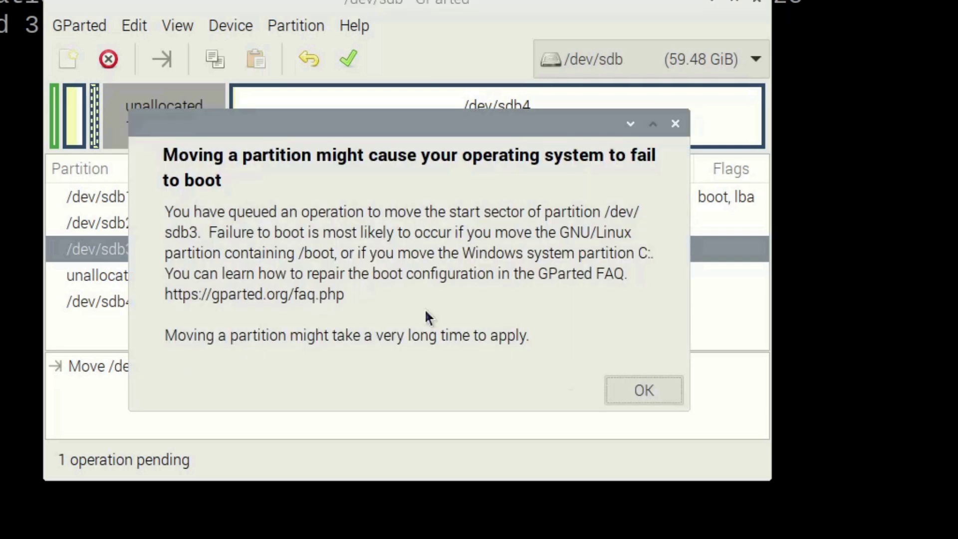
pyautogui.click(625, 387)
# Bring up the Resize/Move settings for the root partition /dev/sdb2
pyautogui.click(66, 119)
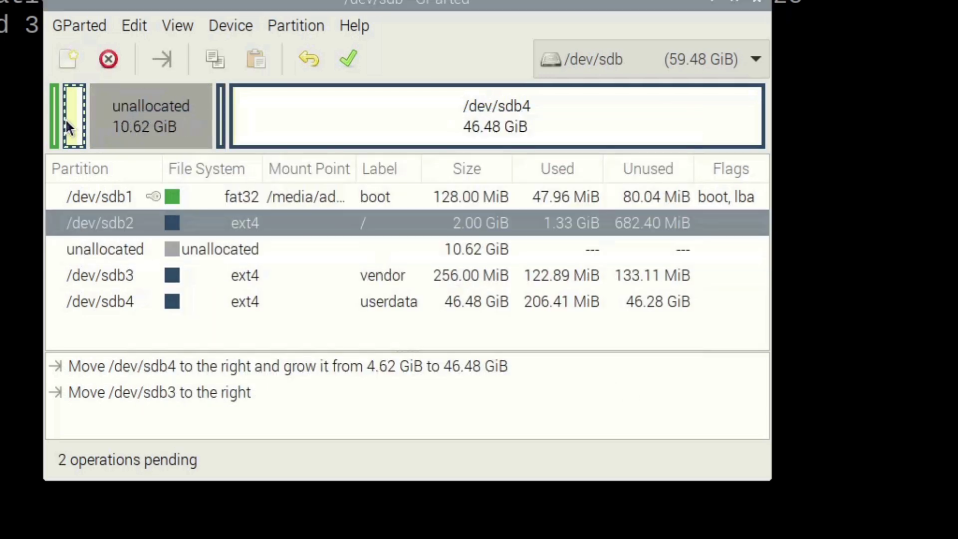
pyautogui.rightClick(72, 118)
pyautogui.click(102, 193)
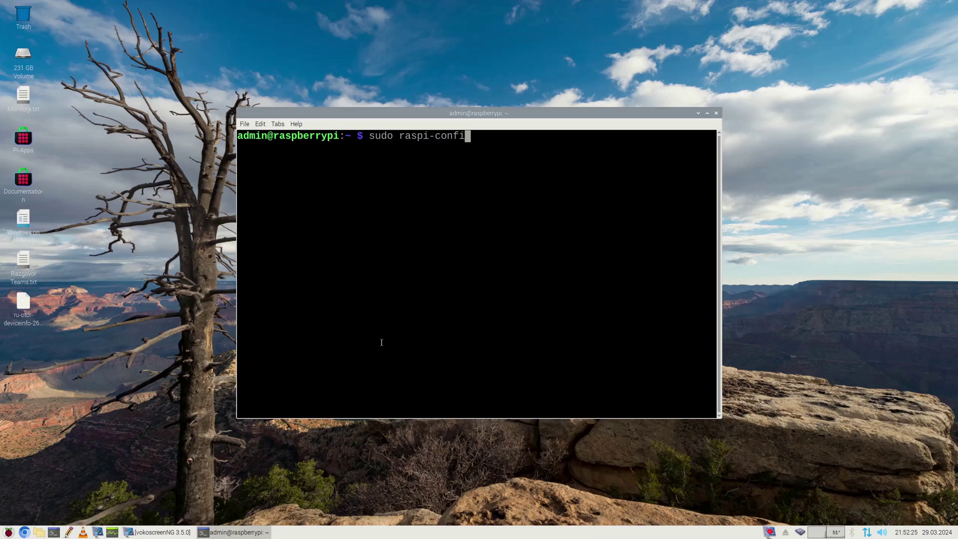
# In raspi-config, set Advanced Options > Boot Order to B2 NVMe/USB Boot and confirm
pyautogui.write('g')
pyautogui.press('Return')
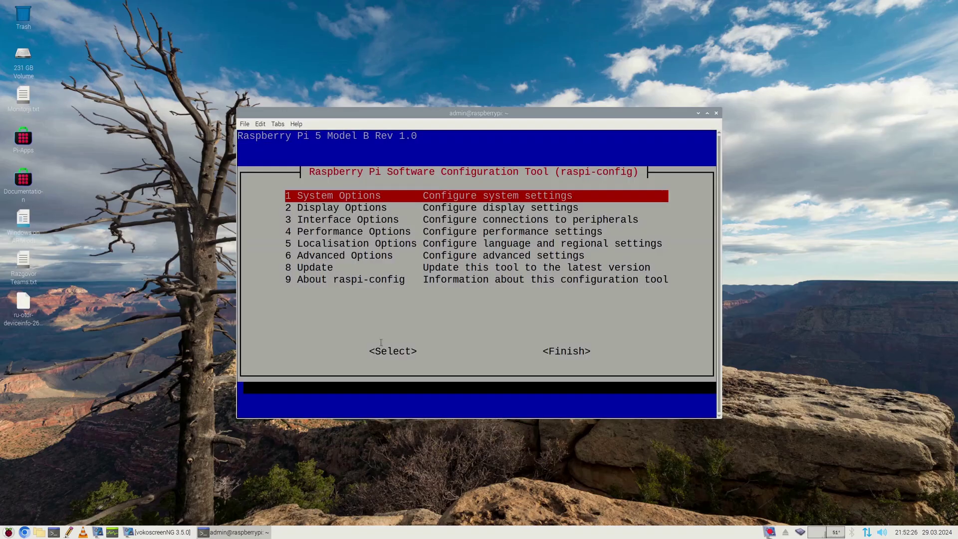
pyautogui.press('Down')
pyautogui.press('Down')
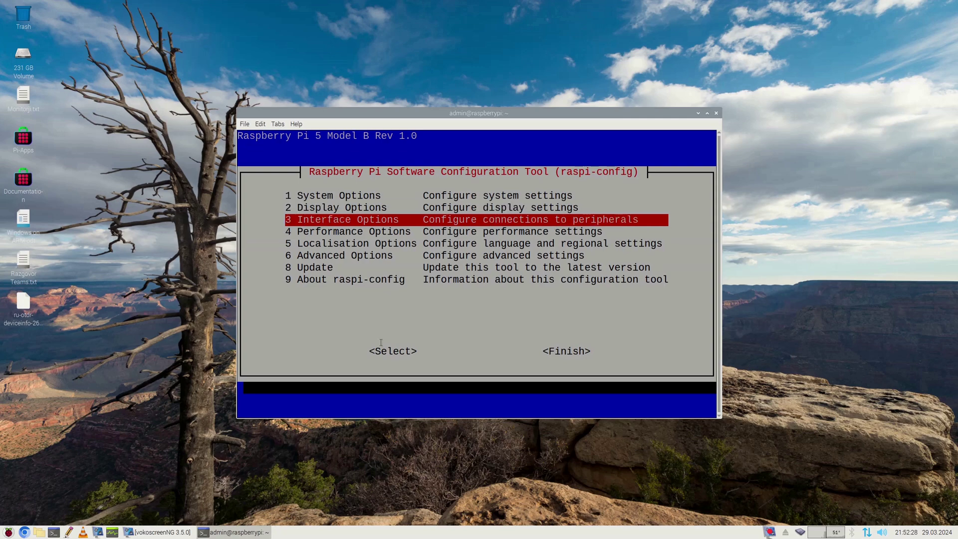
pyautogui.press('Down')
pyautogui.press('Down')
pyautogui.press('Down')
pyautogui.press('Return')
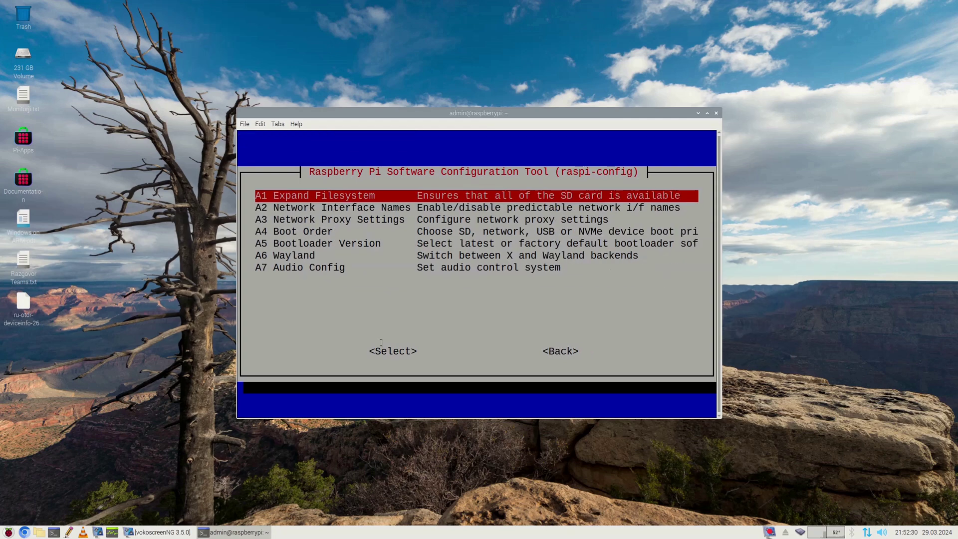
pyautogui.press('Down')
pyautogui.press('Down')
pyautogui.press('Down')
pyautogui.press('Return')
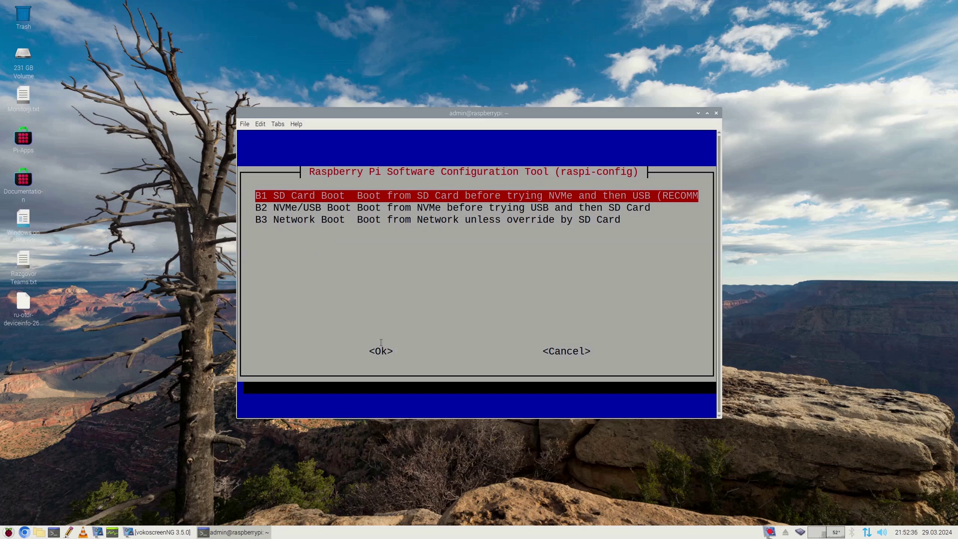
pyautogui.press('Down')
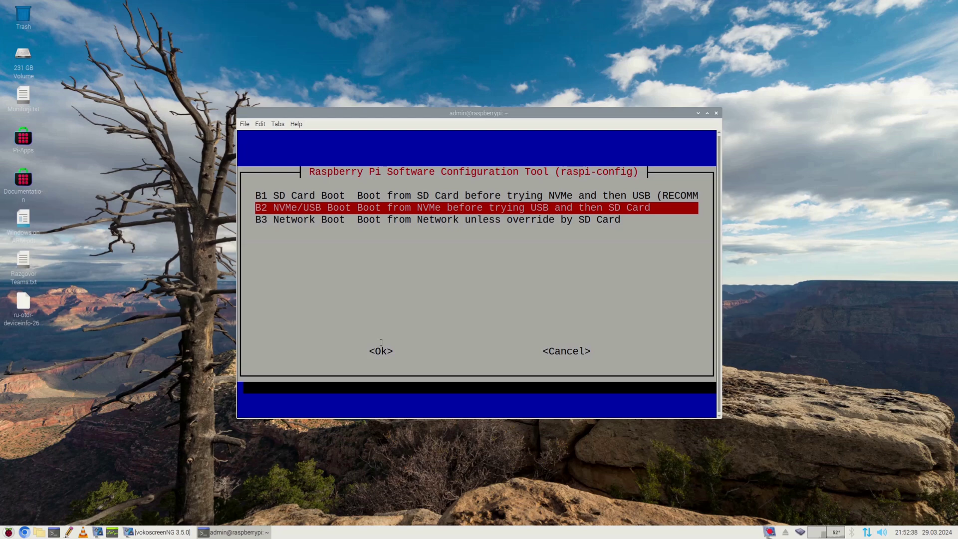
pyautogui.press('Return')
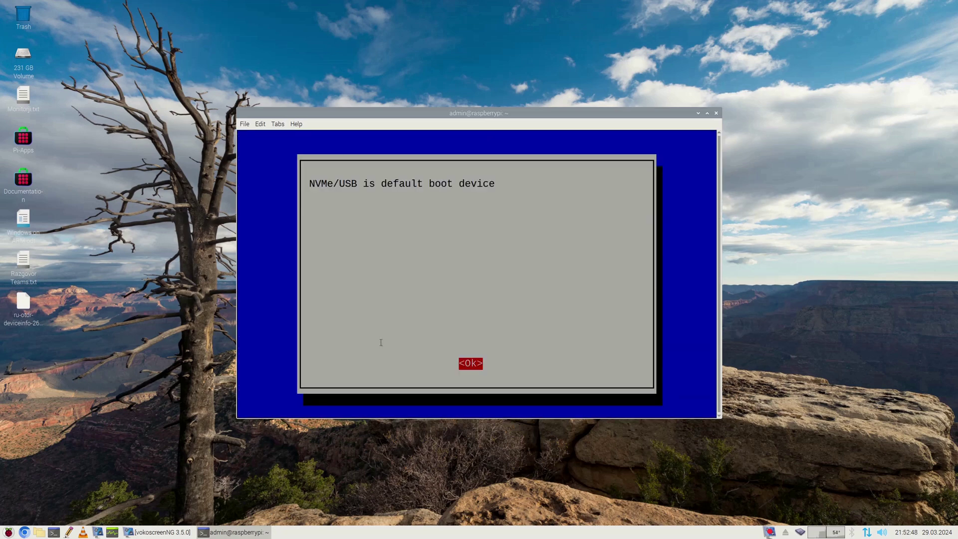
pyautogui.press('Return')
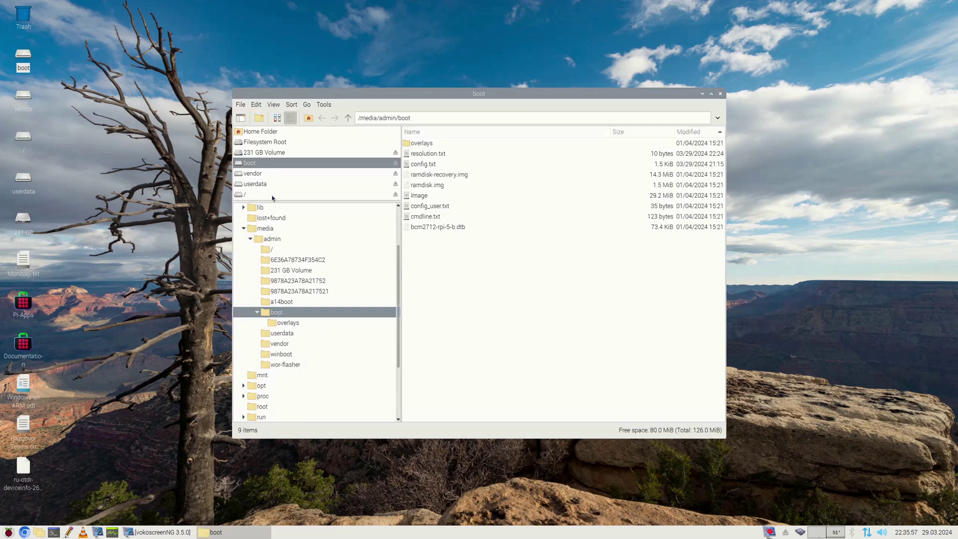
# Open the boot partition's config.txt and highlight its dtoverlay=android-usb line
pyautogui.doubleClick(421, 165)
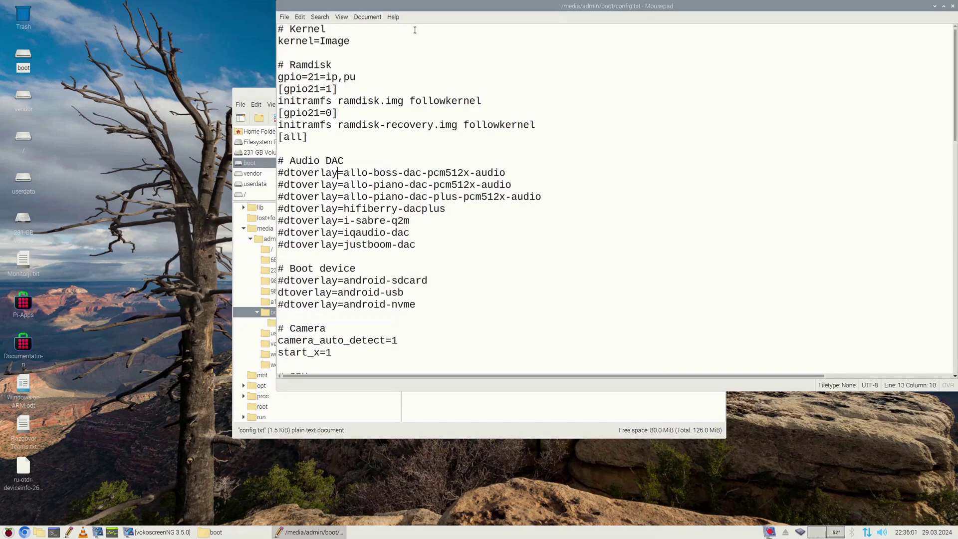
pyautogui.moveTo(413, 10); pyautogui.dragTo(407, 54)
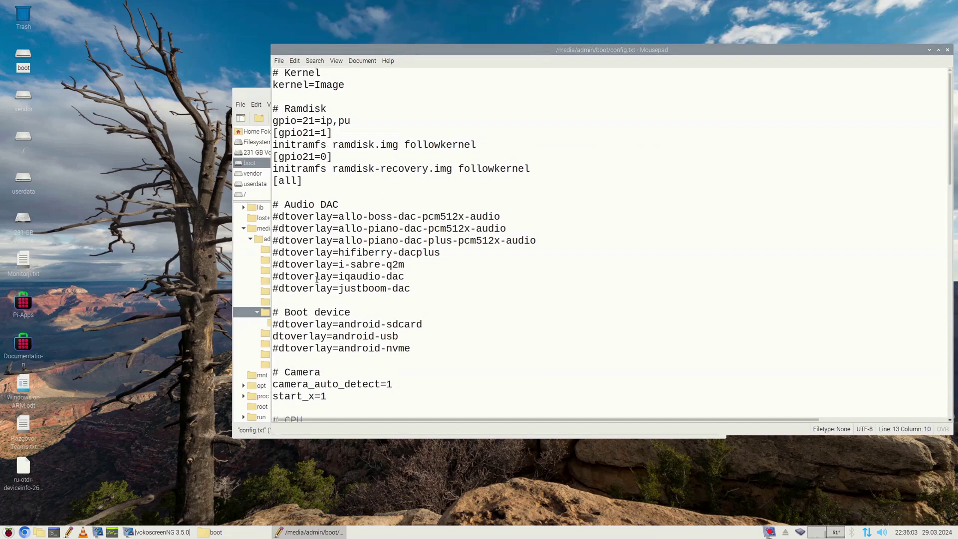
pyautogui.moveTo(400, 335); pyautogui.dragTo(266, 339)
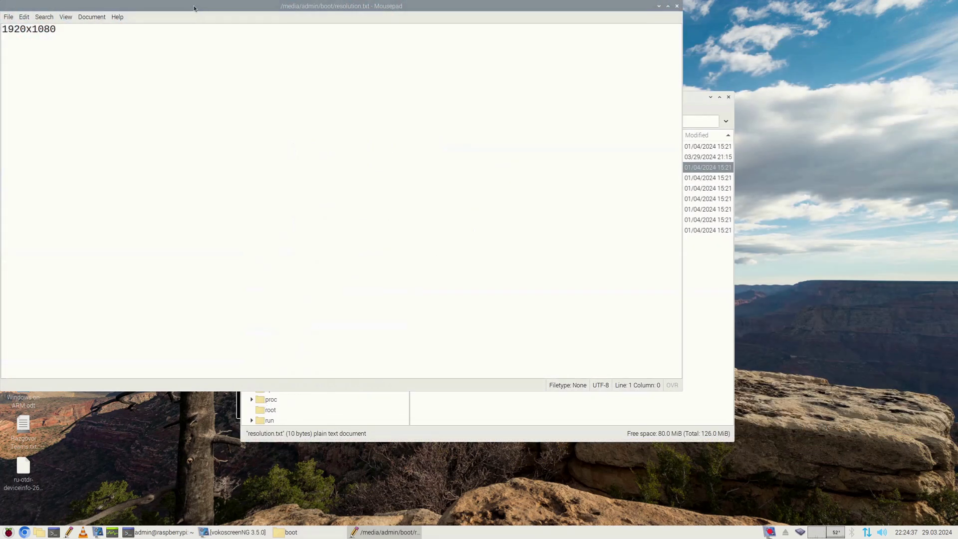
pyautogui.moveTo(194, 8); pyautogui.dragTo(600, 201)
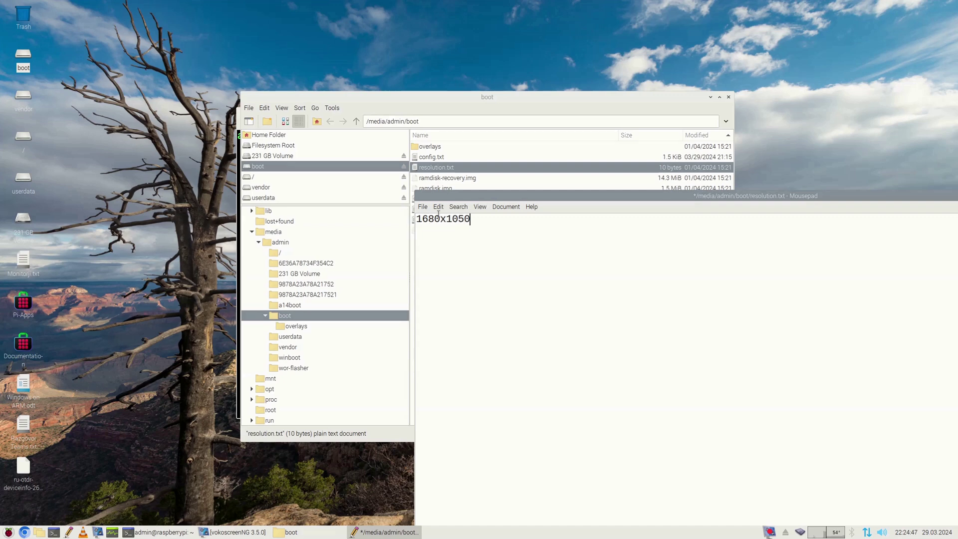
# Save resolution.txt with the 1680x1050 resolution
pyautogui.click(421, 209)
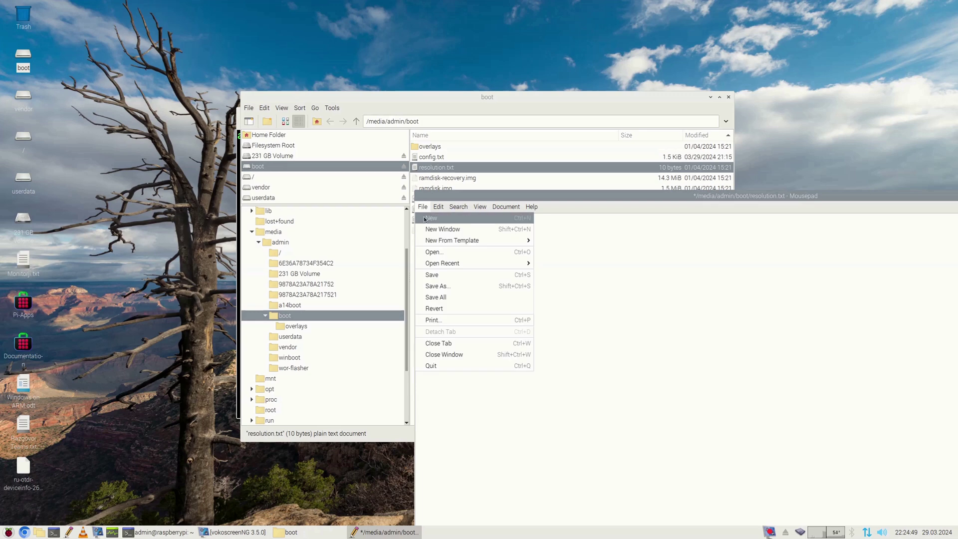
pyautogui.click(432, 282)
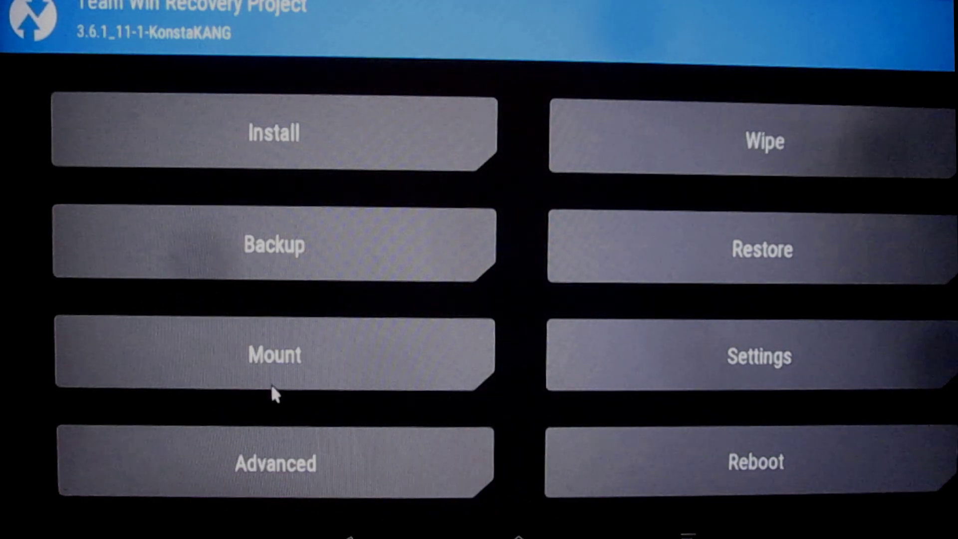
# Tick System and USB on TWRP's Mount screen, then return to the main menu
pyautogui.click(271, 386)
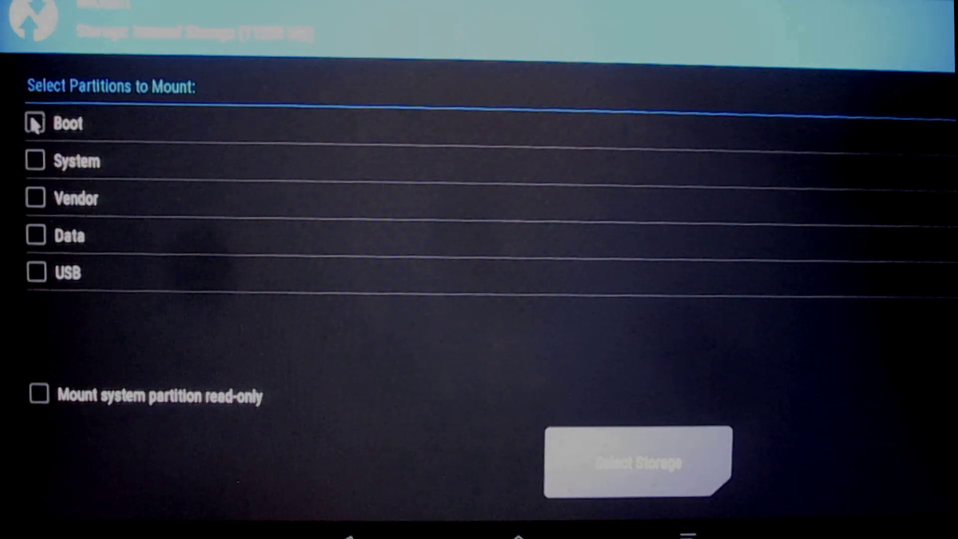
pyautogui.click(36, 159)
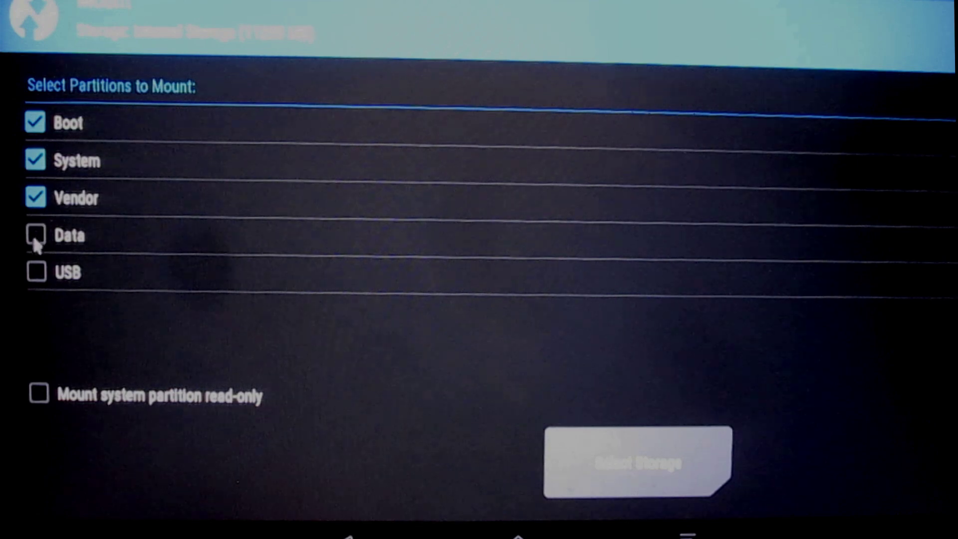
pyautogui.click(33, 278)
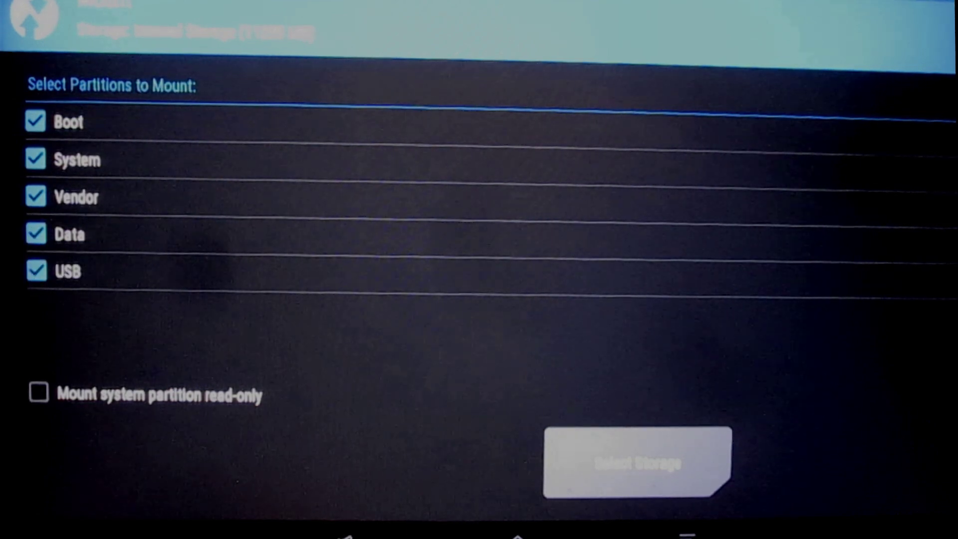
pyautogui.click(345, 537)
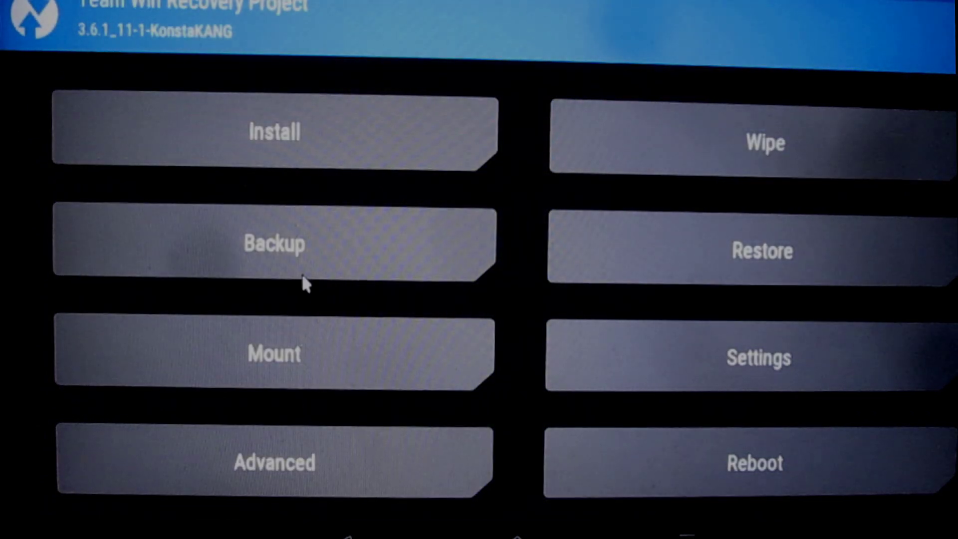
# In TWRP Install, browse to usb/KonstaKANG-Android14 and pick the MindTheGapps-14.0.0 zip
pyautogui.click(306, 159)
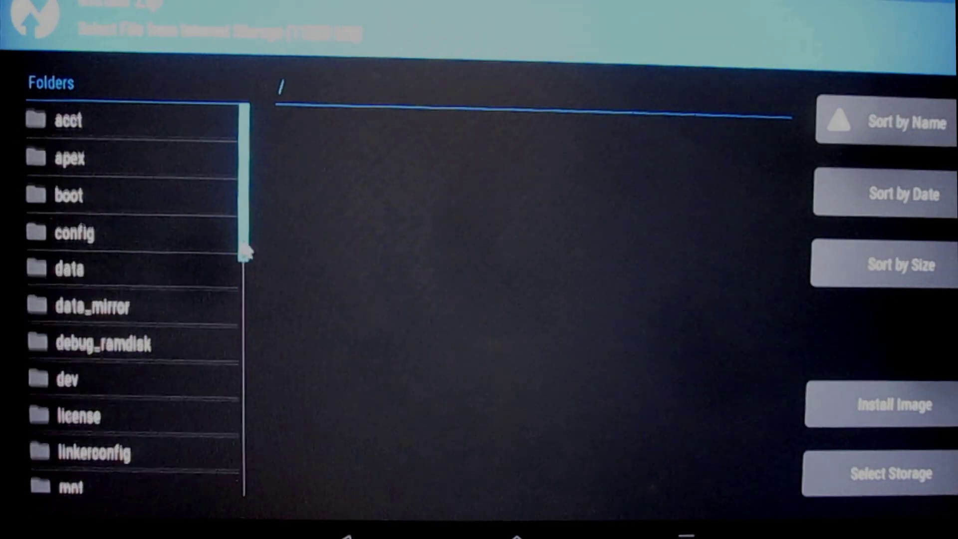
pyautogui.moveTo(241, 253); pyautogui.dragTo(233, 484)
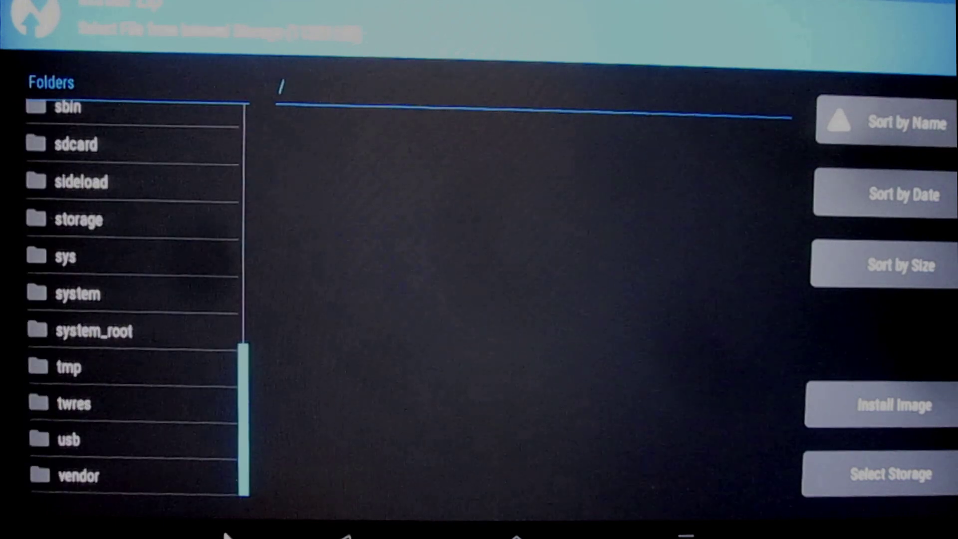
pyautogui.click(67, 441)
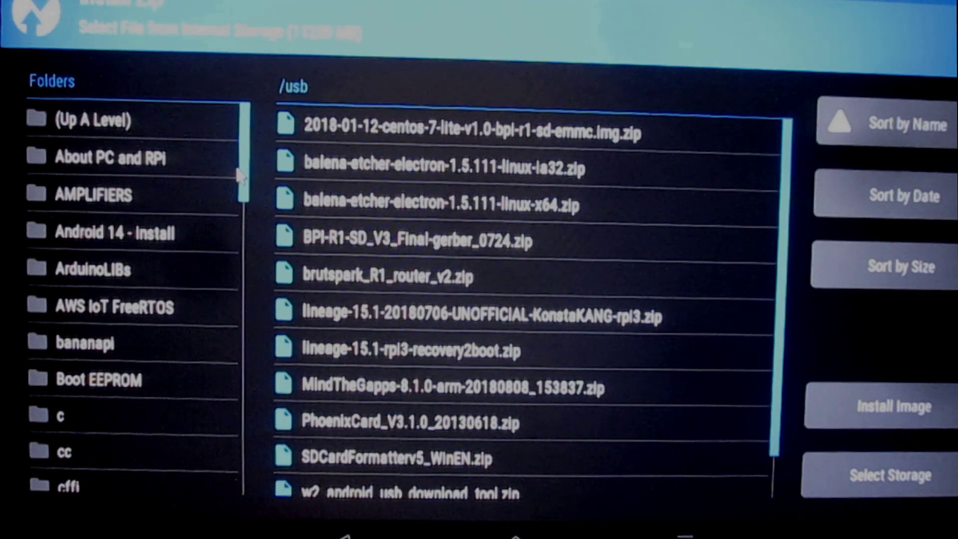
pyautogui.moveTo(239, 175); pyautogui.dragTo(241, 282)
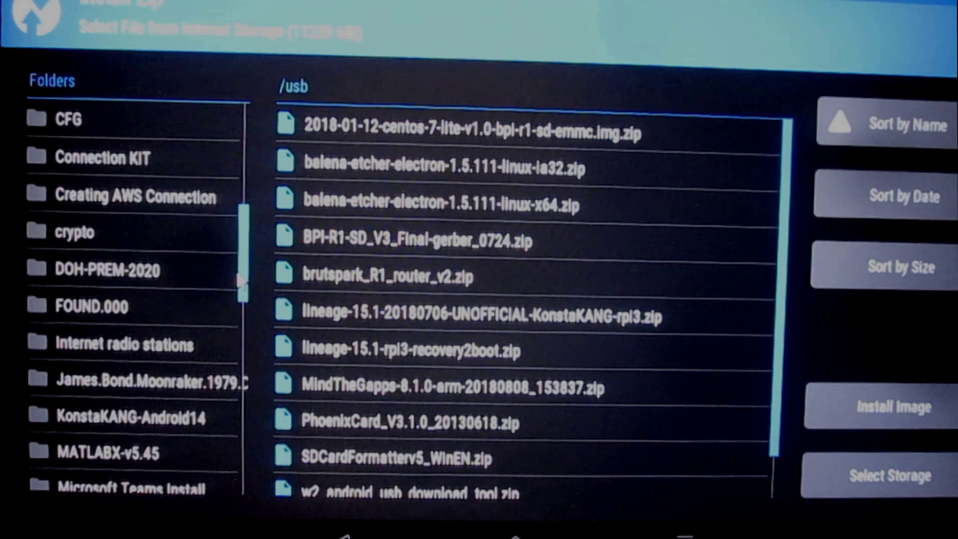
pyautogui.click(166, 425)
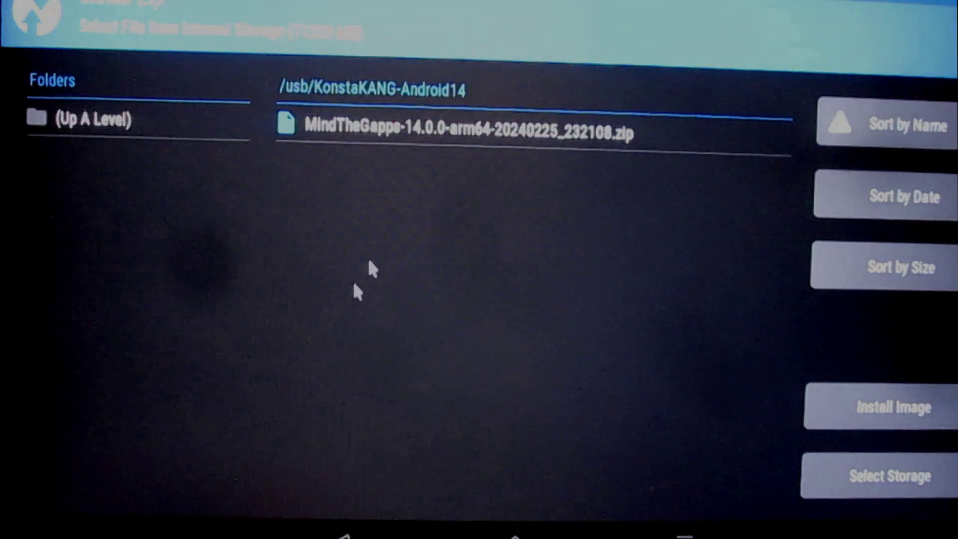
pyautogui.click(400, 128)
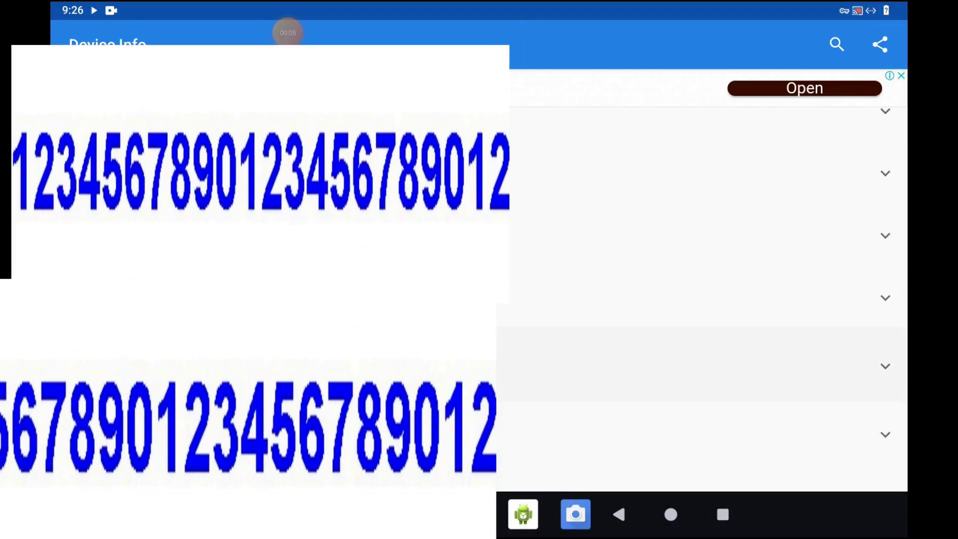
# Copy the GSF ID from Device Info's Google entry, then go home and open the app drawer
pyautogui.click(468, 230)
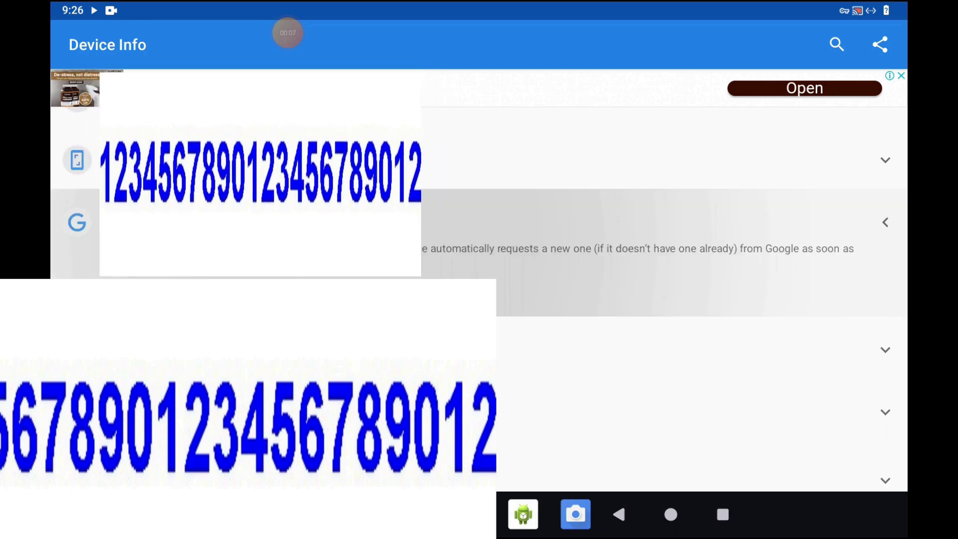
pyautogui.click(481, 288)
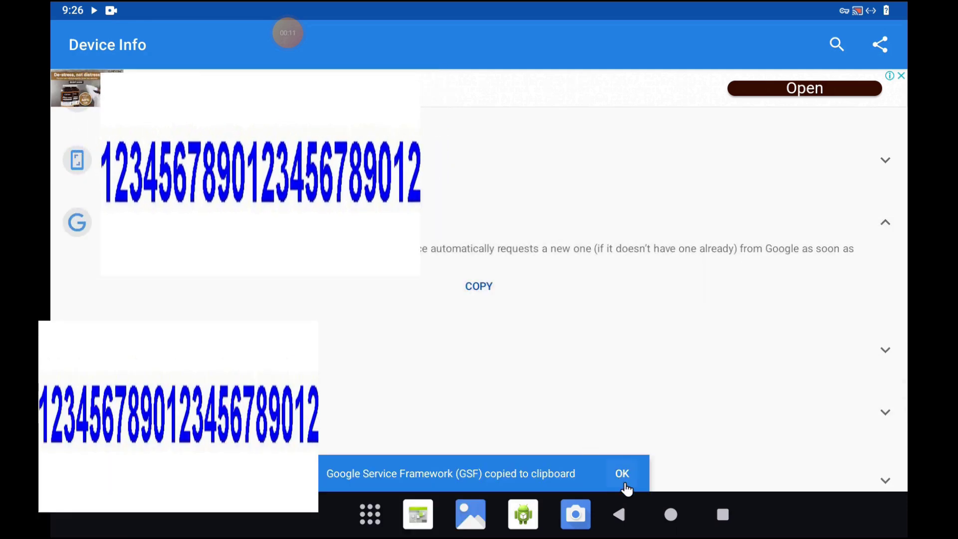
pyautogui.click(625, 477)
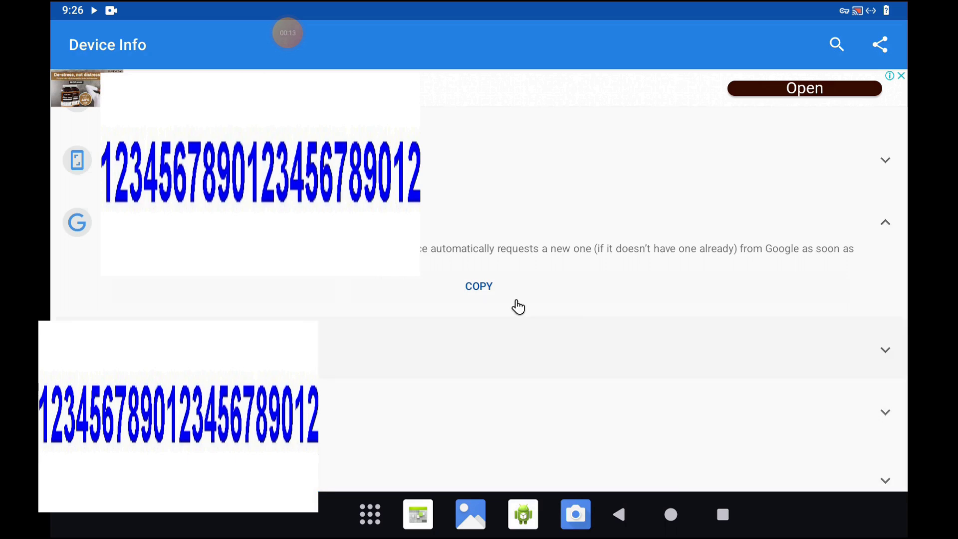
pyautogui.click(621, 505)
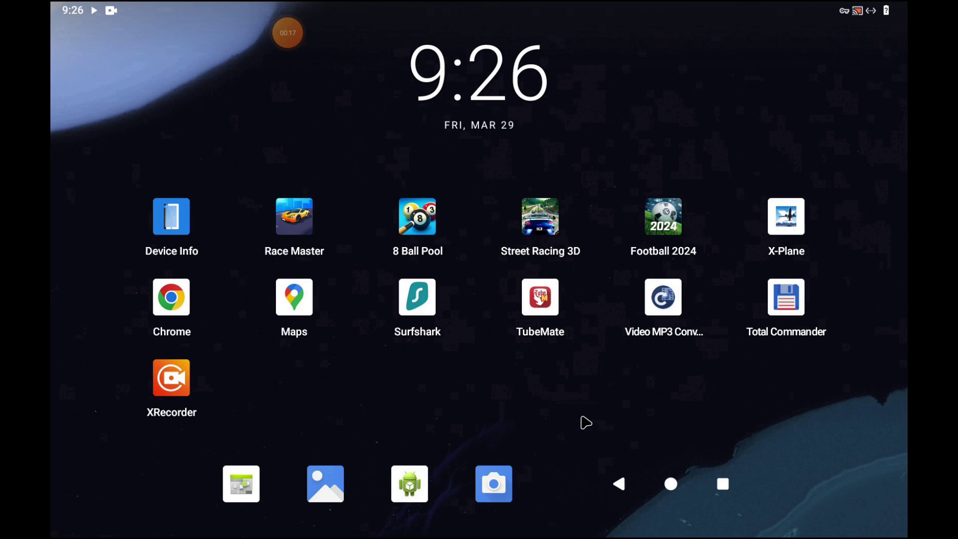
pyautogui.moveTo(586, 423); pyautogui.dragTo(567, 89)
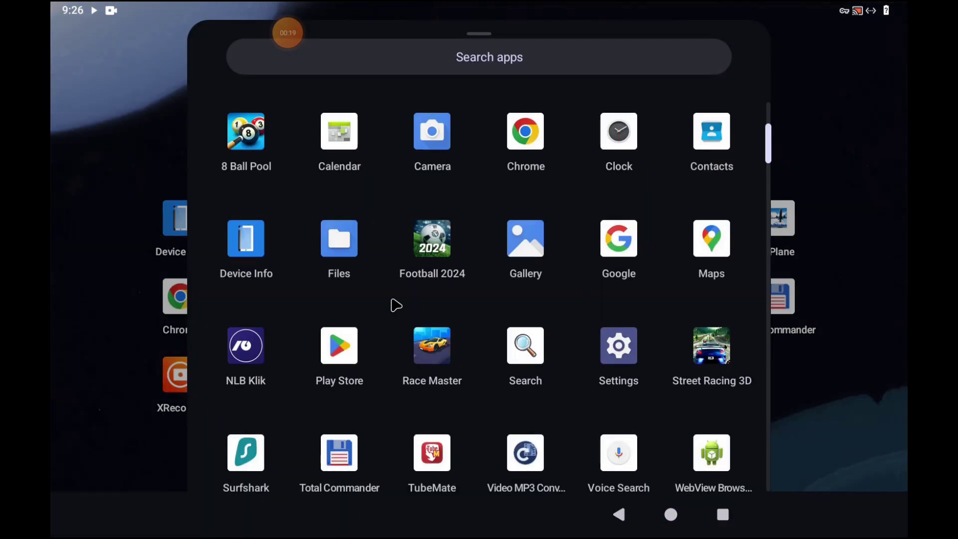
# Launch Google Play Store and scroll through its Apps home page
pyautogui.click(340, 346)
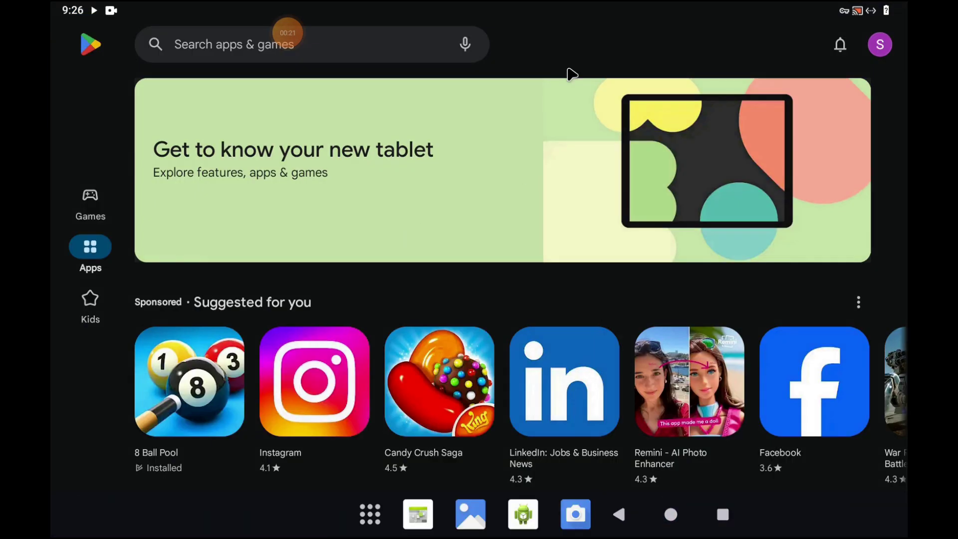
pyautogui.scroll(-15, 578, 325)
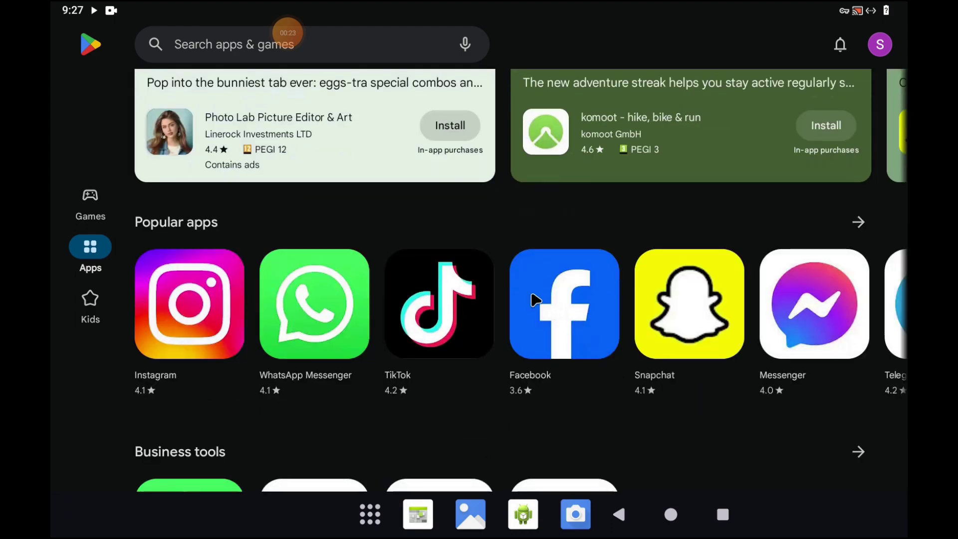
pyautogui.scroll(-15, 534, 298)
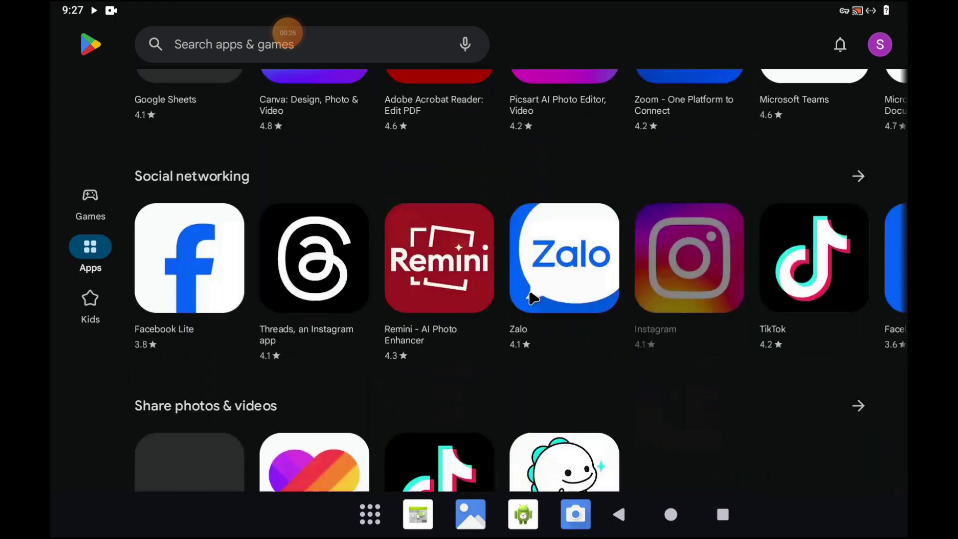
pyautogui.scroll(15, 534, 298)
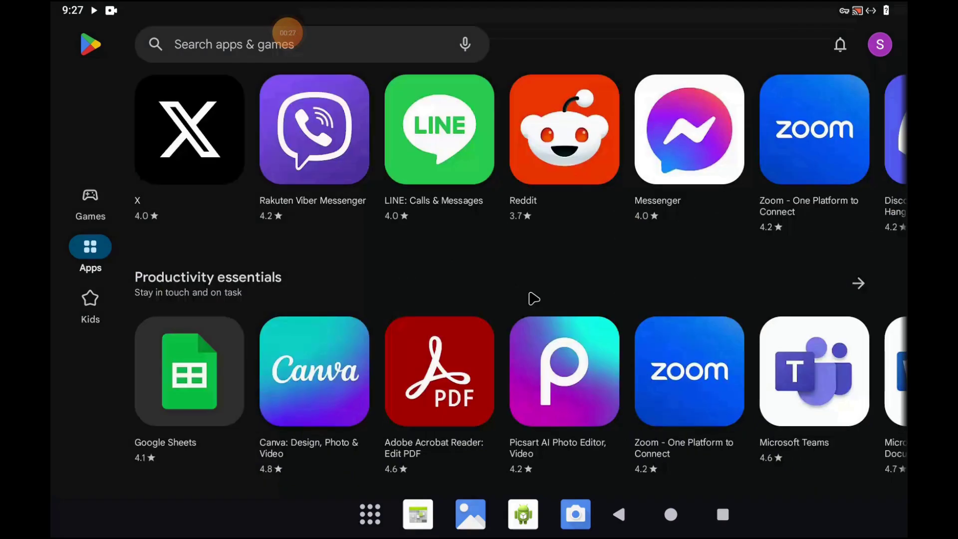
pyautogui.scroll(5, 534, 298)
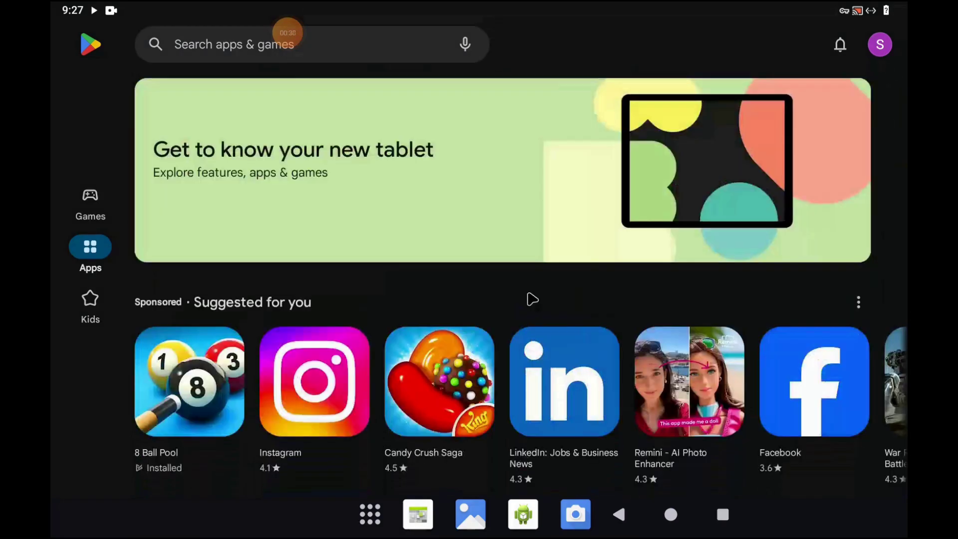
pyautogui.scroll(-10, 299, 81)
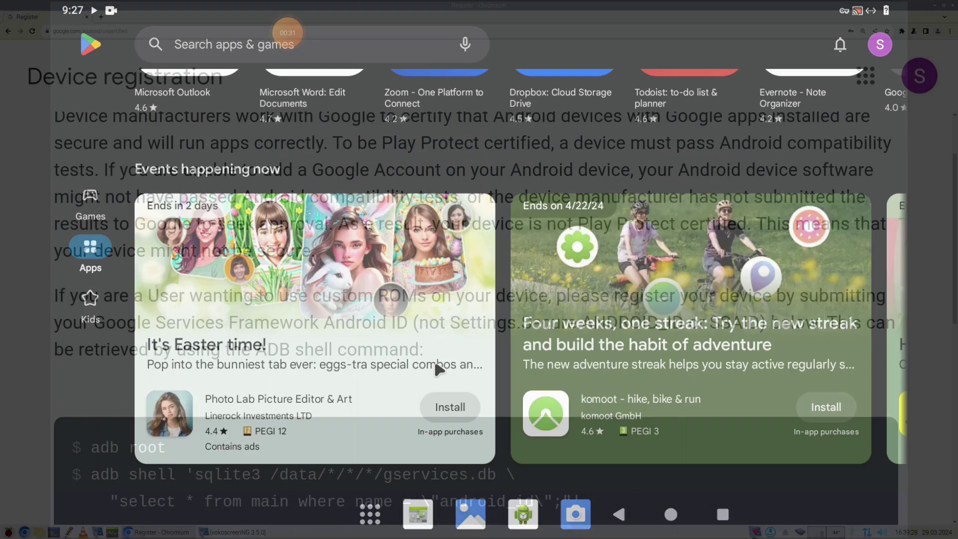
# On the uncertified-device form, tick the reCAPTCHA and enter 'media/admin/userdata/media' in the Android ID field
pyautogui.scroll(-3, 271, 274)
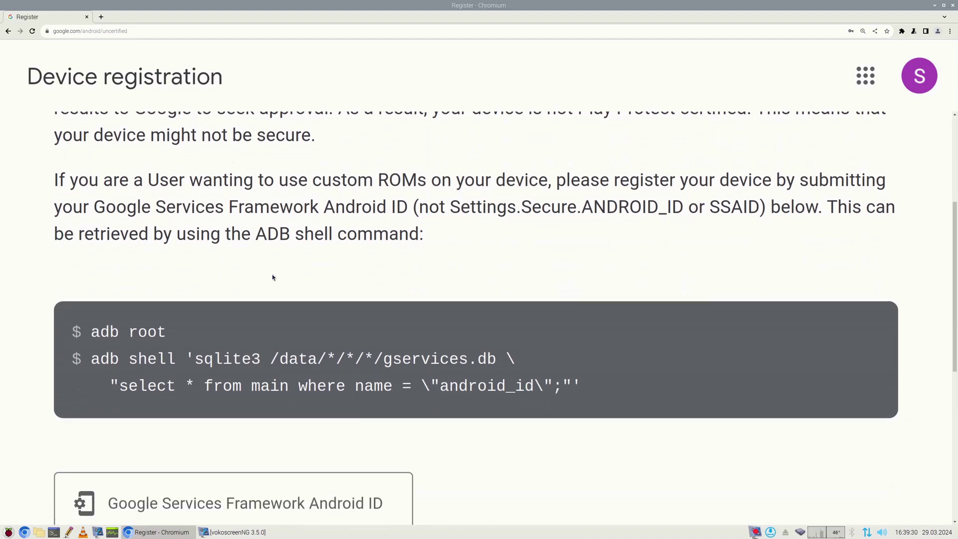
pyautogui.scroll(-3, 273, 278)
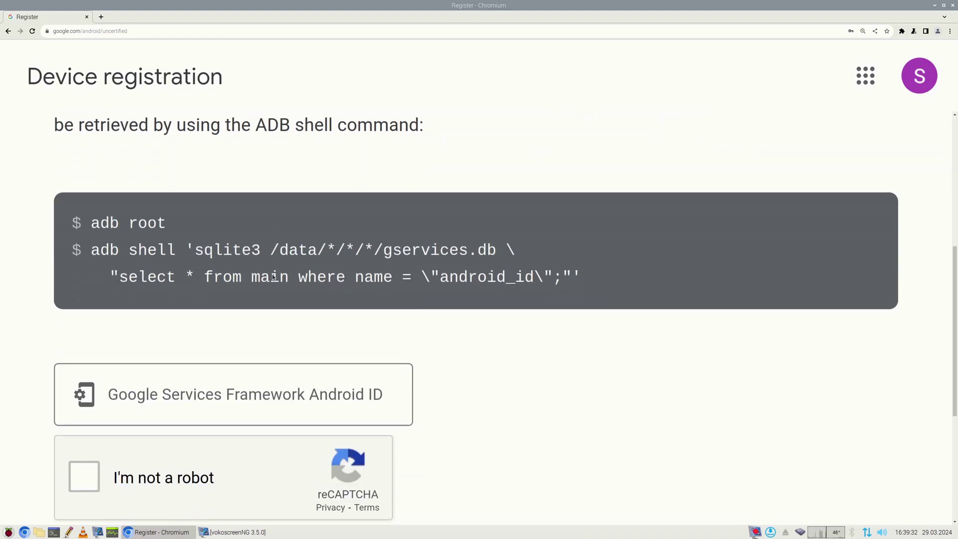
pyautogui.scroll(-1, 273, 278)
pyautogui.scroll(-1, 272, 275)
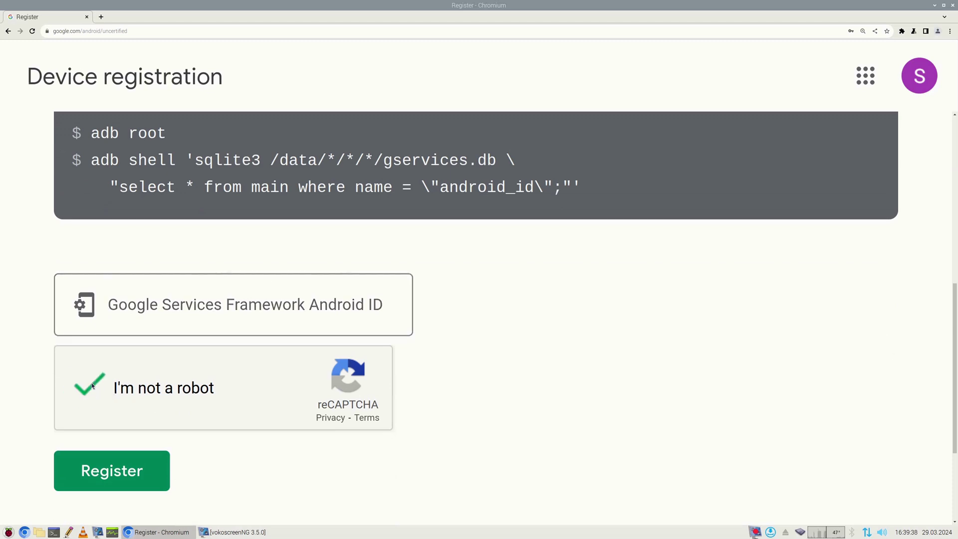
pyautogui.click(117, 471)
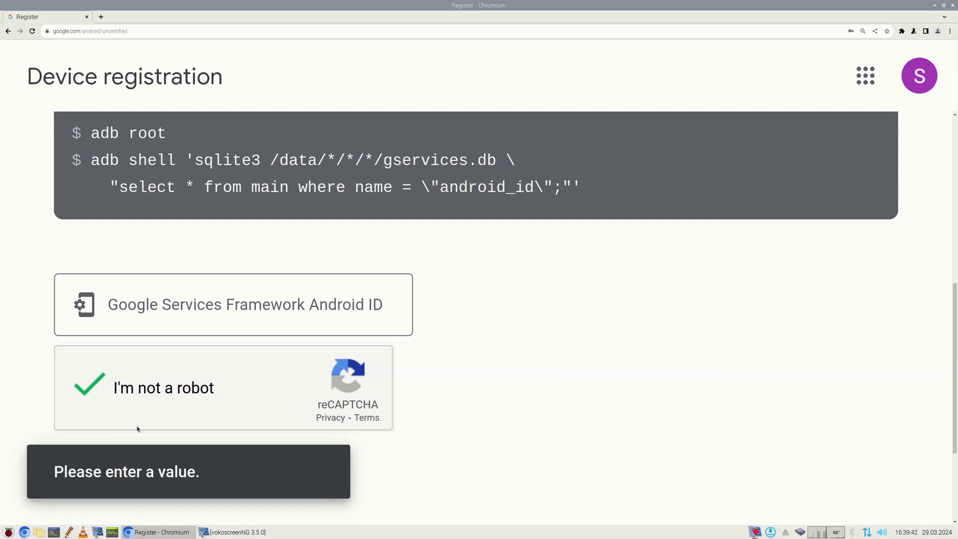
pyautogui.click(147, 307)
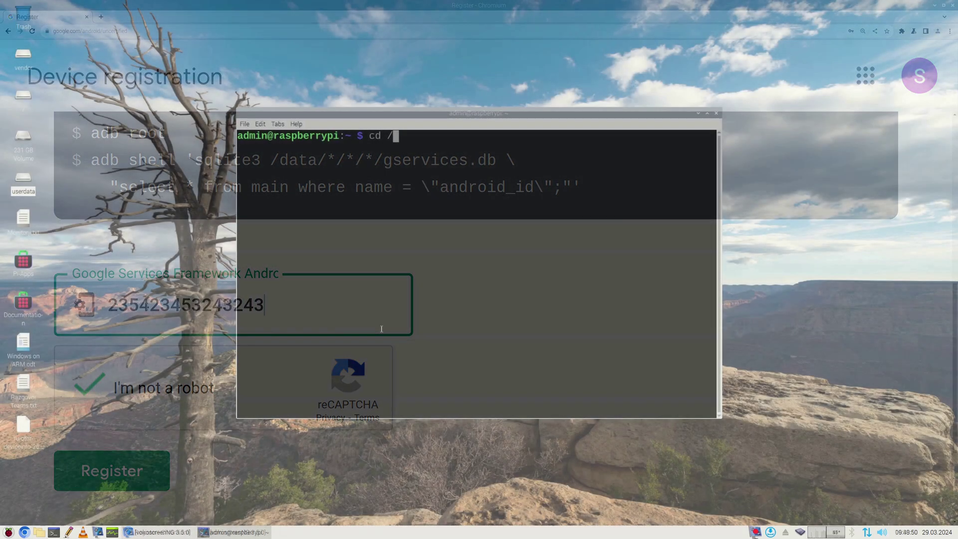
pyautogui.write('me')
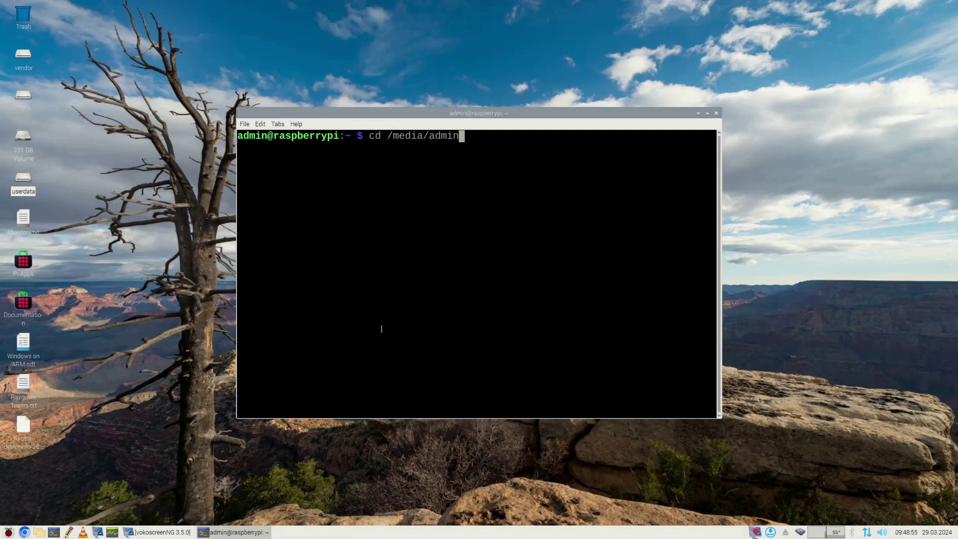
pyautogui.write('dia/admin')
pyautogui.write('/us')
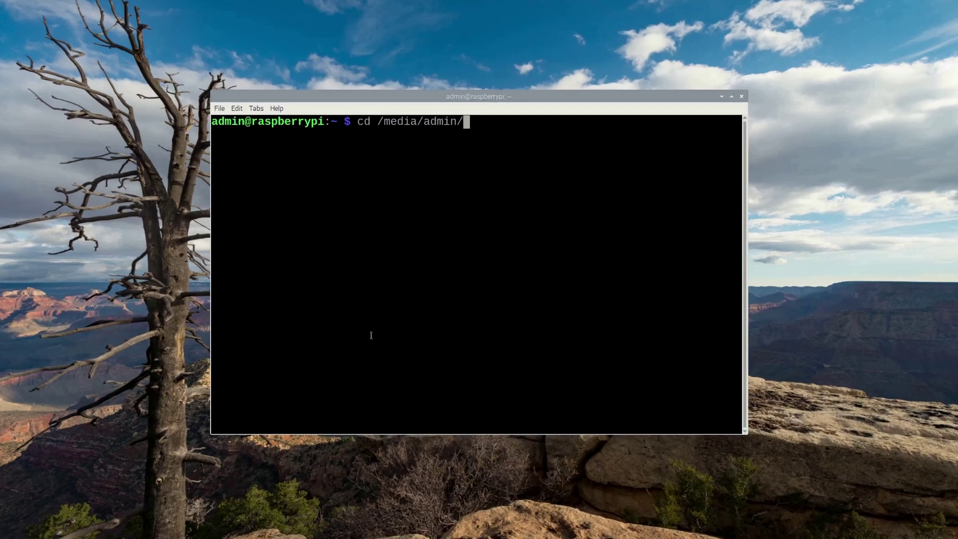
pyautogui.write('erdata')
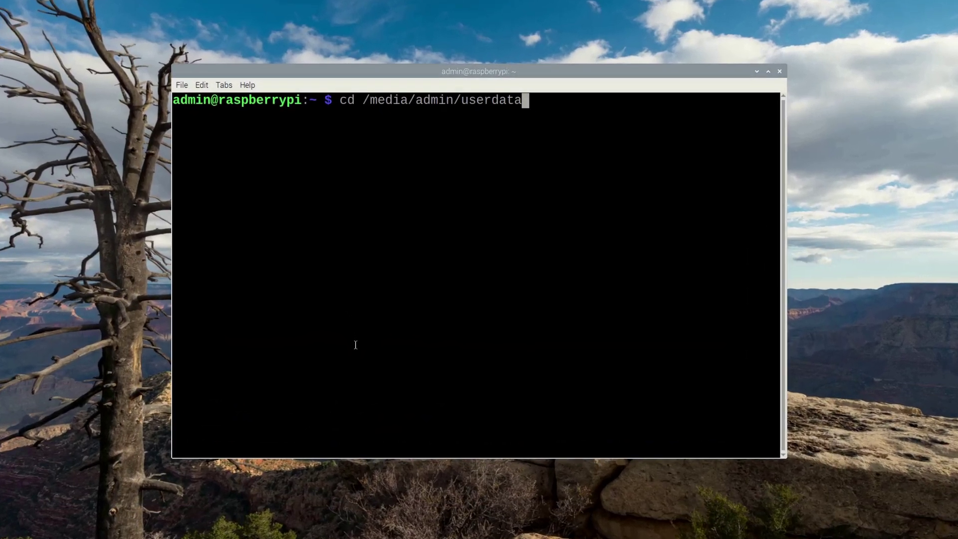
pyautogui.write('/me')
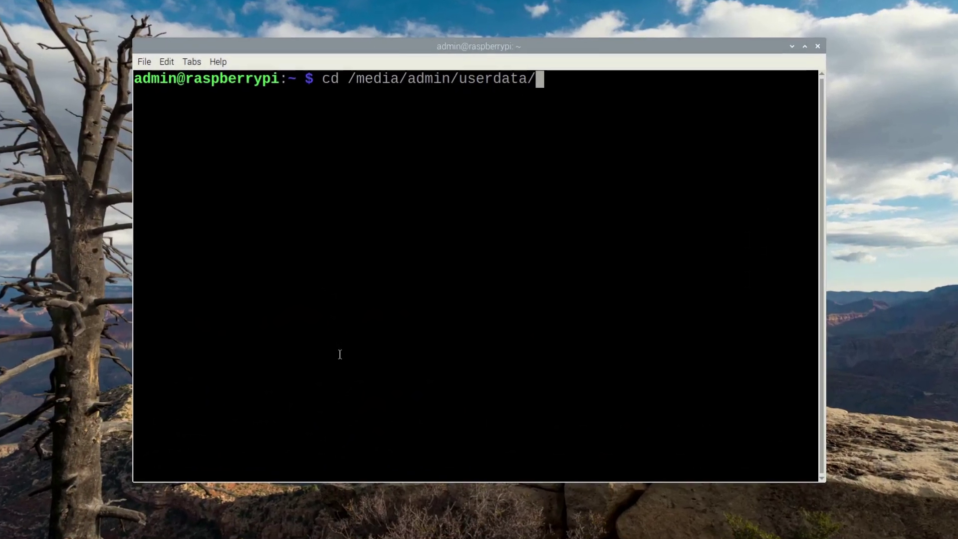
pyautogui.write('dia')
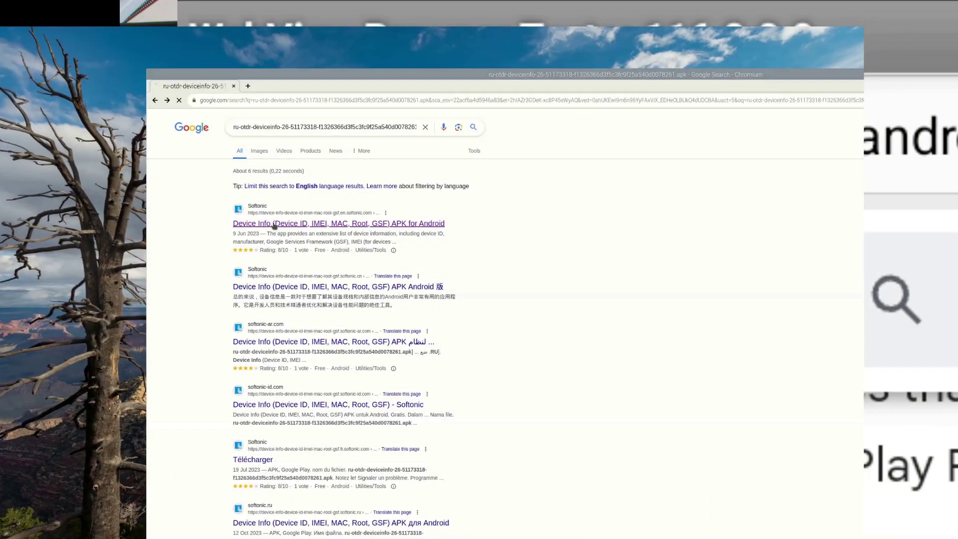
# Open the first Softonic result for Device Info and scroll through its review page
pyautogui.click(302, 217)
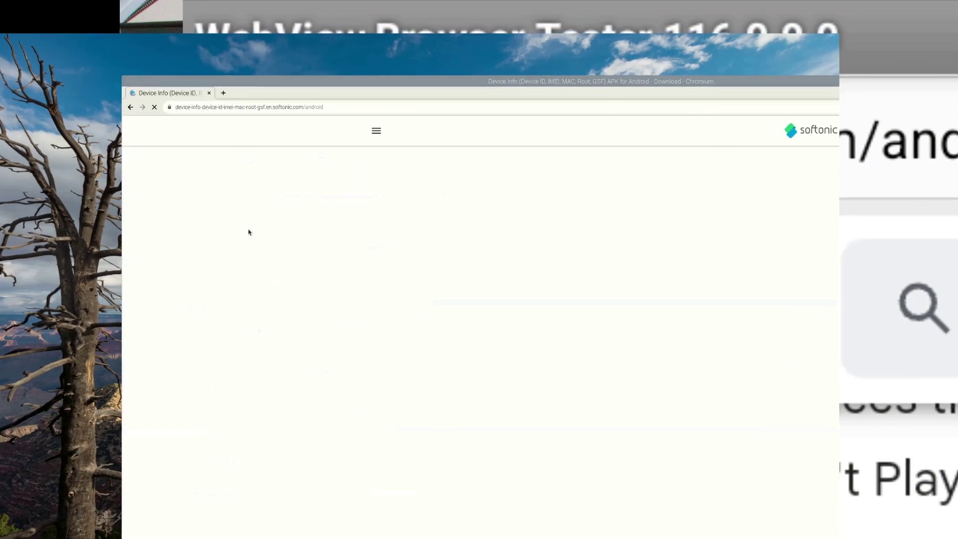
pyautogui.scroll(-2, 668, 493)
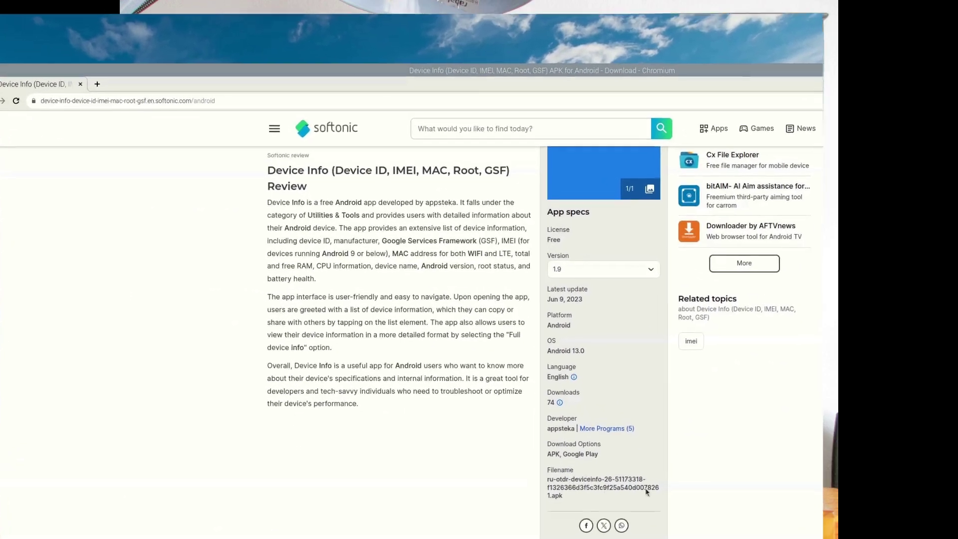
pyautogui.scroll(2, 543, 293)
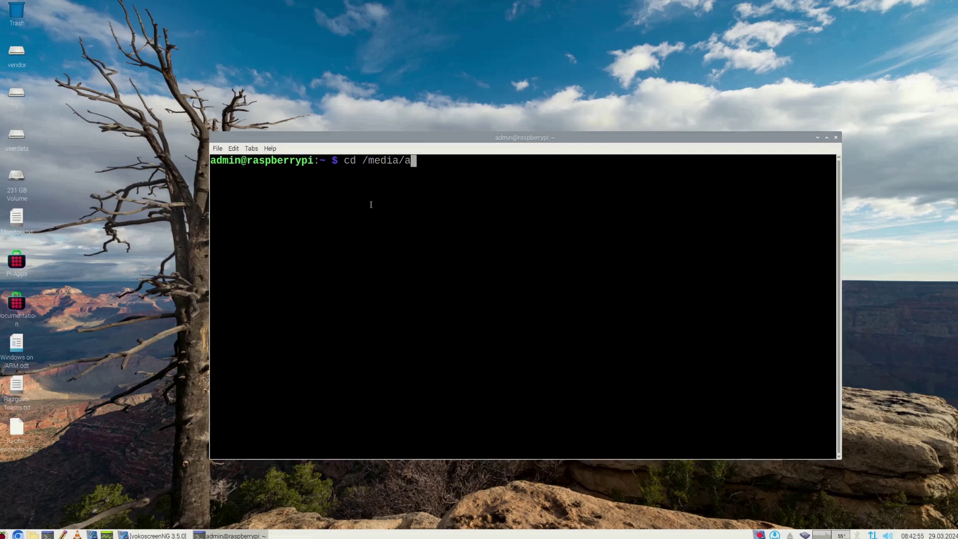
# Change into /media/admin and list the drives mounted there
pyautogui.write('admin')
pyautogui.press('Return')
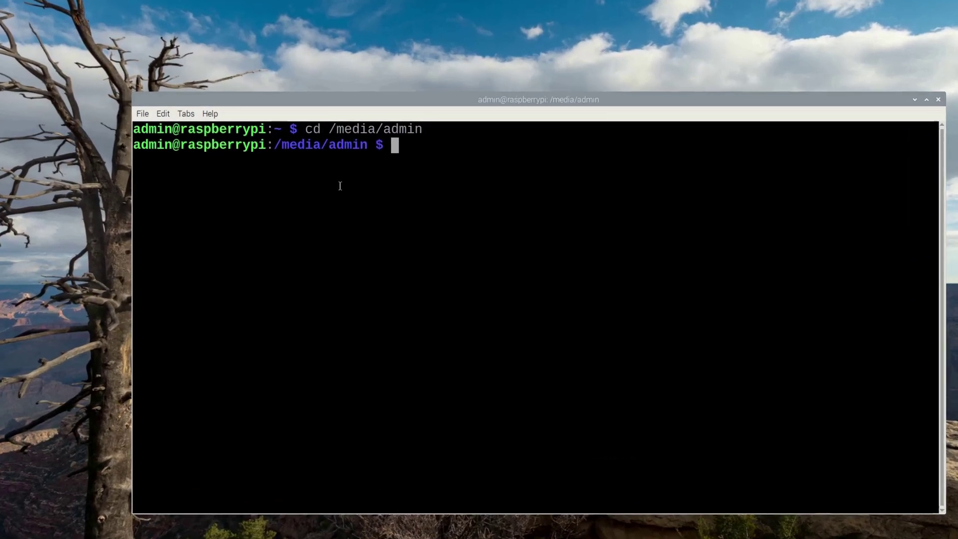
pyautogui.write('ls')
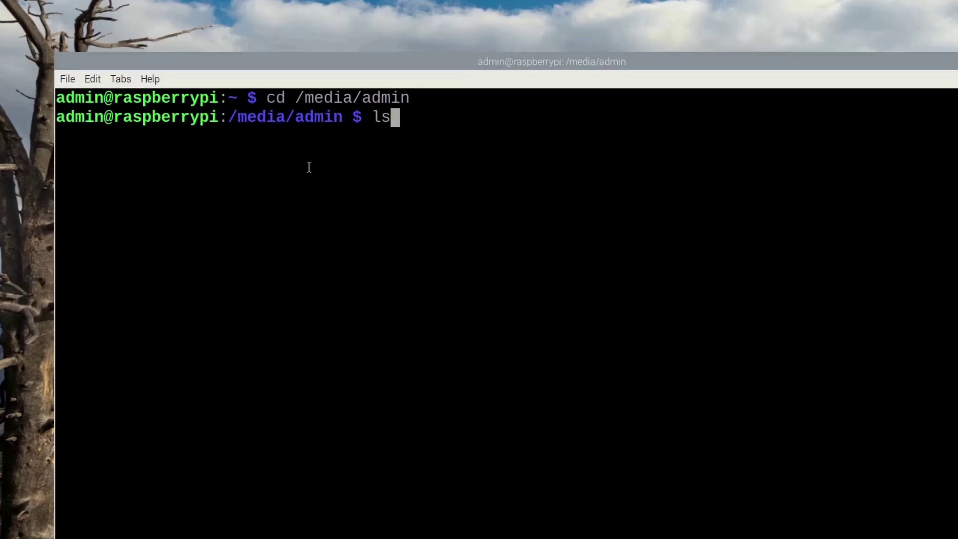
pyautogui.press('Return')
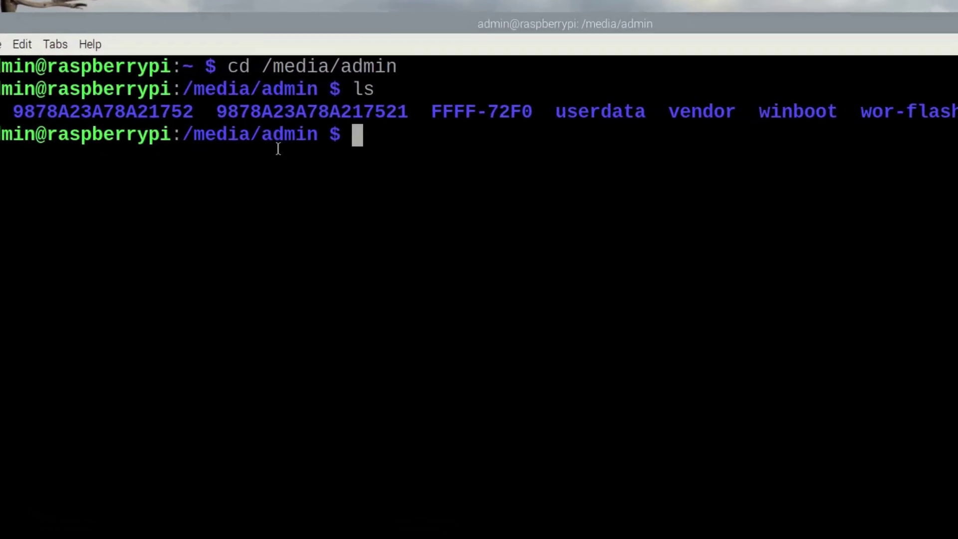
# Create the a14boot folder with sudo mkdir and mount /dev/sdb1 on it
pyautogui.write('md a14boot')
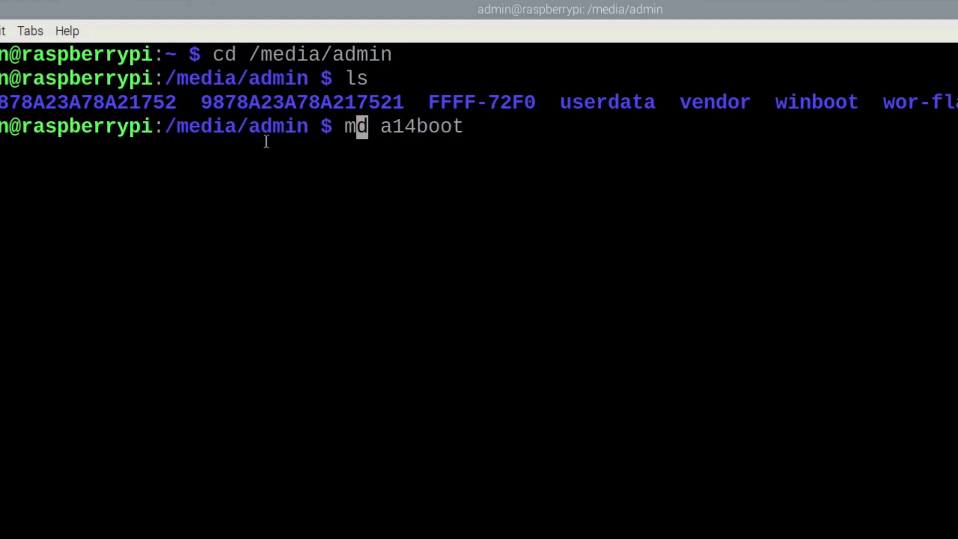
pyautogui.write('k')
pyautogui.press('Right')
pyautogui.write('ir')
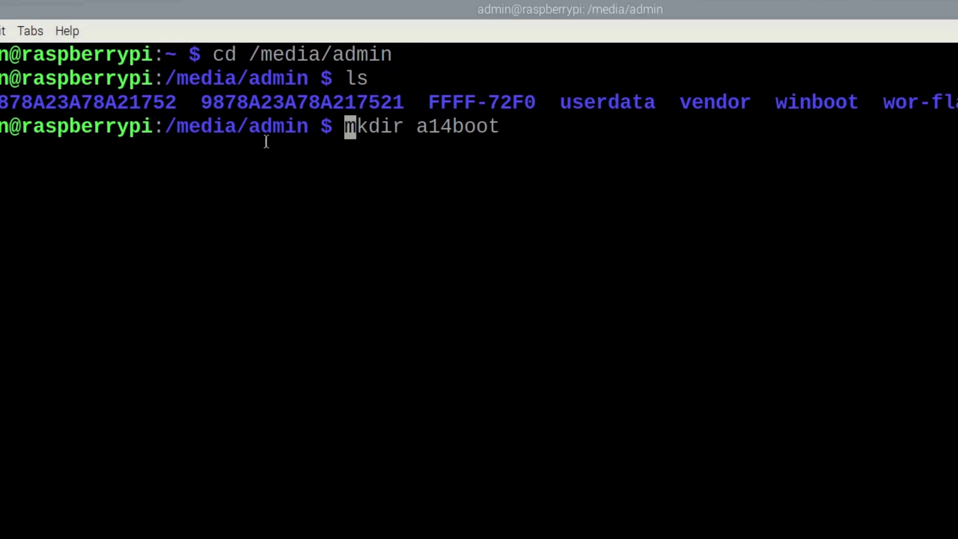
pyautogui.write('sudo')
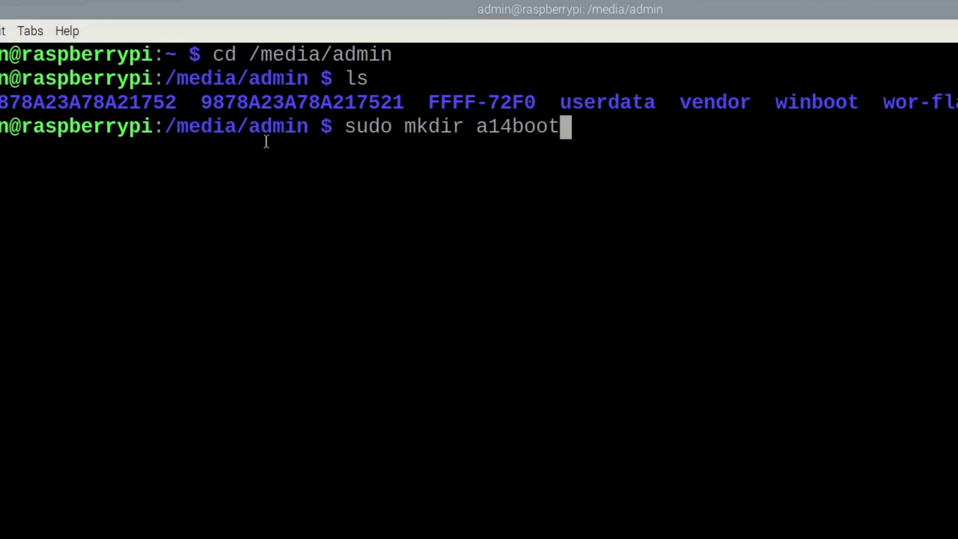
pyautogui.press('Return')
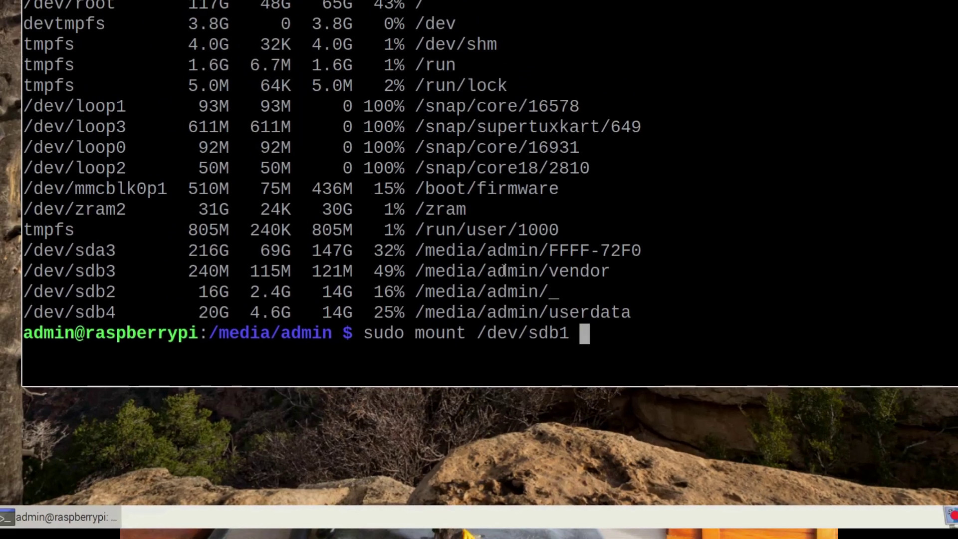
pyautogui.write('a14boot')
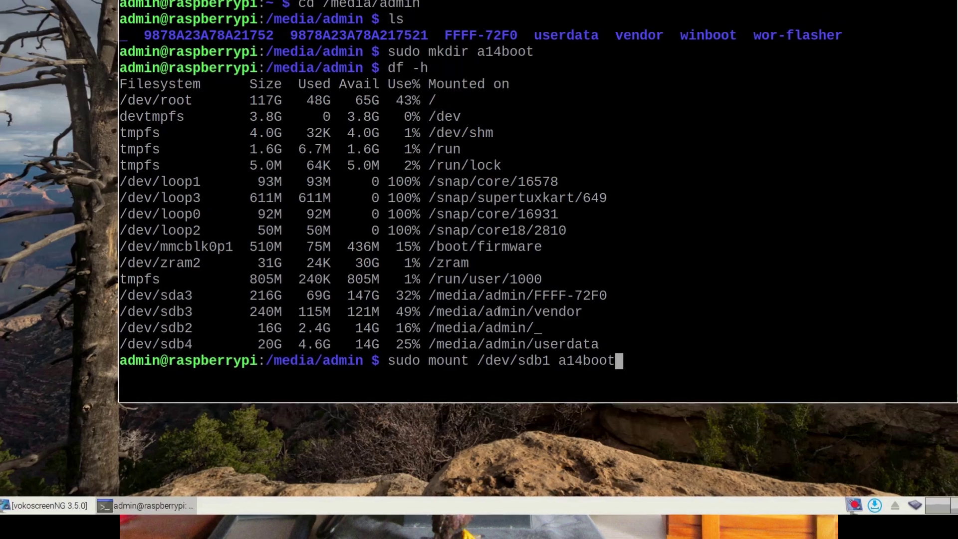
pyautogui.press('Return')
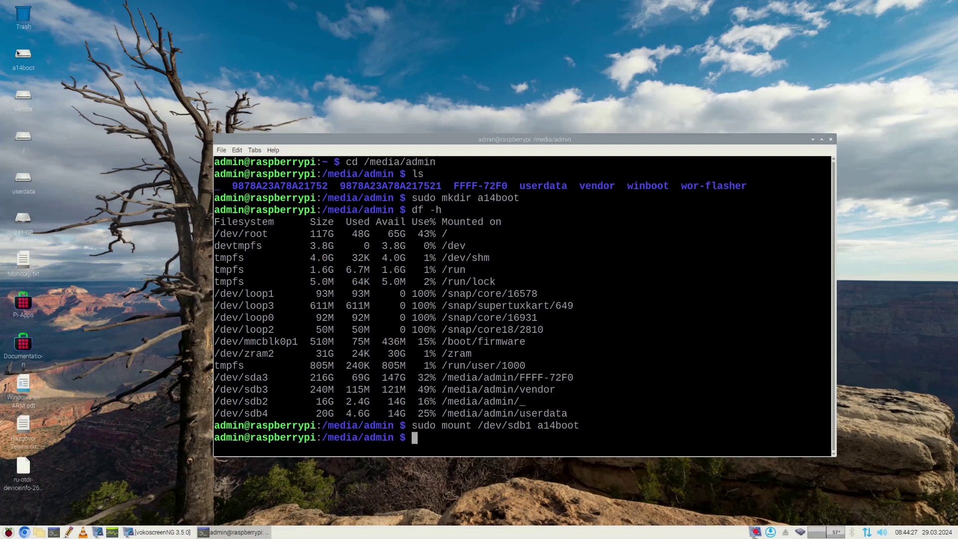
# Copy all XRecorder0 recordings into /media/admin/FFFF-72F0/Android14-video and list that folder's contents
pyautogui.doubleClick(21, 55)
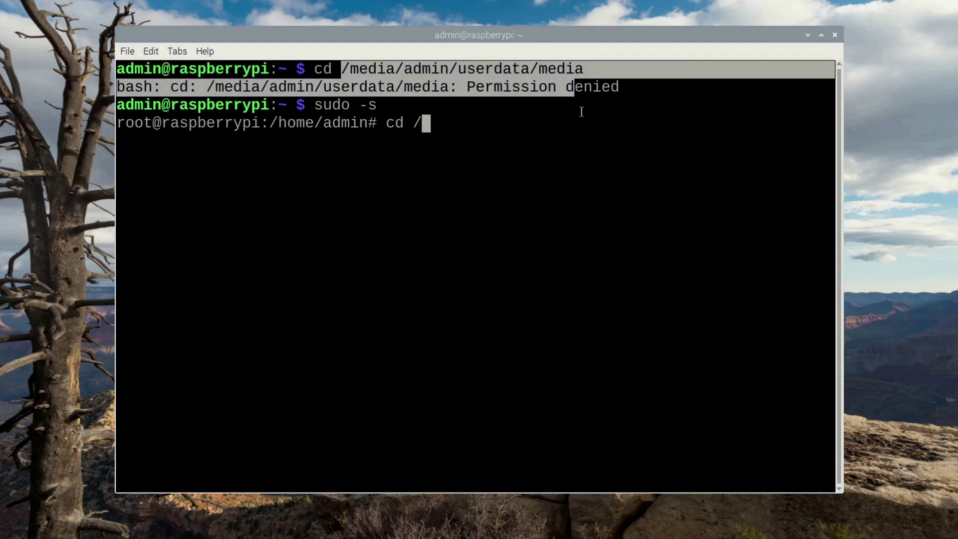
pyautogui.doubleClick(581, 69)
pyautogui.rightClick(567, 65)
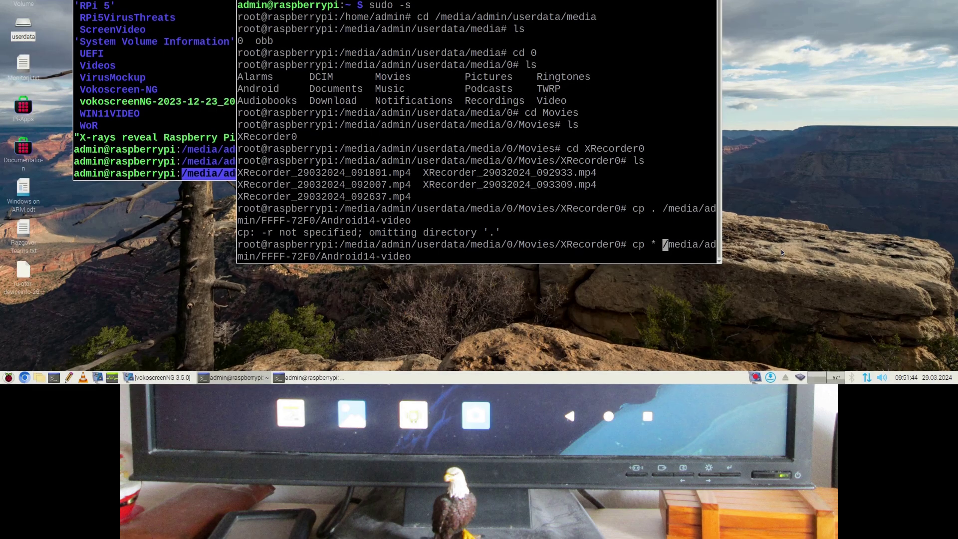
pyautogui.press('Right')
pyautogui.press('Right')
pyautogui.press('Right')
pyautogui.press('Right')
pyautogui.press('Right')
pyautogui.press('Right')
pyautogui.press('Right')
pyautogui.press('Right')
pyautogui.press('Right')
pyautogui.press('Right')
pyautogui.press('Right')
pyautogui.press('Right')
pyautogui.press('Right')
pyautogui.press('Right')
pyautogui.press('Right')
pyautogui.press('Right')
pyautogui.press('Right')
pyautogui.press('Right')
pyautogui.press('Right')
pyautogui.press('Right')
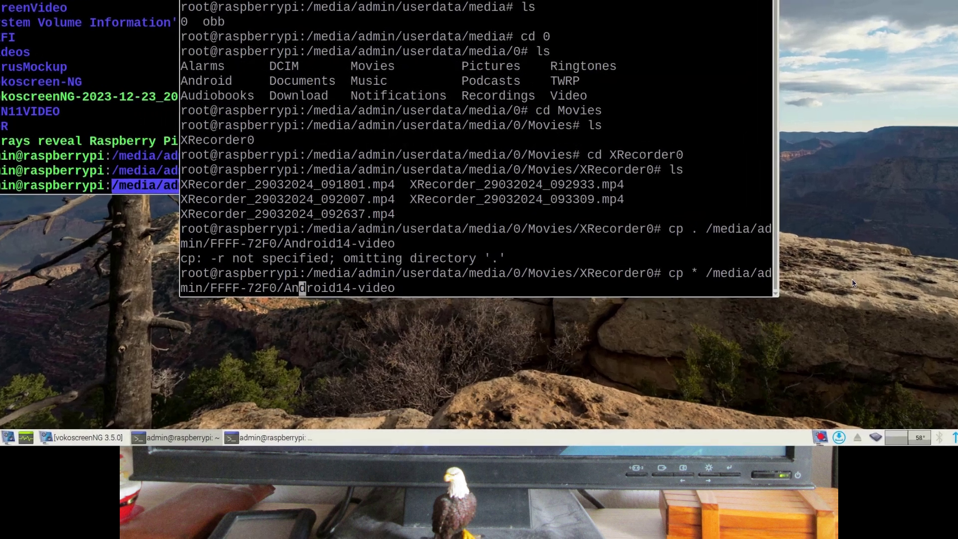
pyautogui.press('Right')
pyautogui.press('Right')
pyautogui.press('Right')
pyautogui.press('Right')
pyautogui.press('Right')
pyautogui.press('Right')
pyautogui.press('Right')
pyautogui.press('Right')
pyautogui.press('Right')
pyautogui.press('Right')
pyautogui.press('Right')
pyautogui.press('Right')
pyautogui.press('Right')
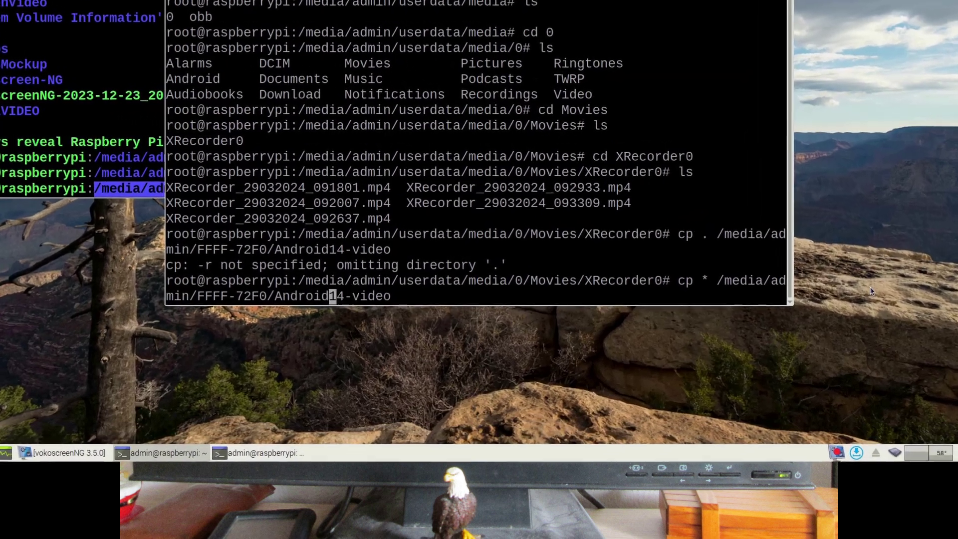
pyautogui.press('Return')
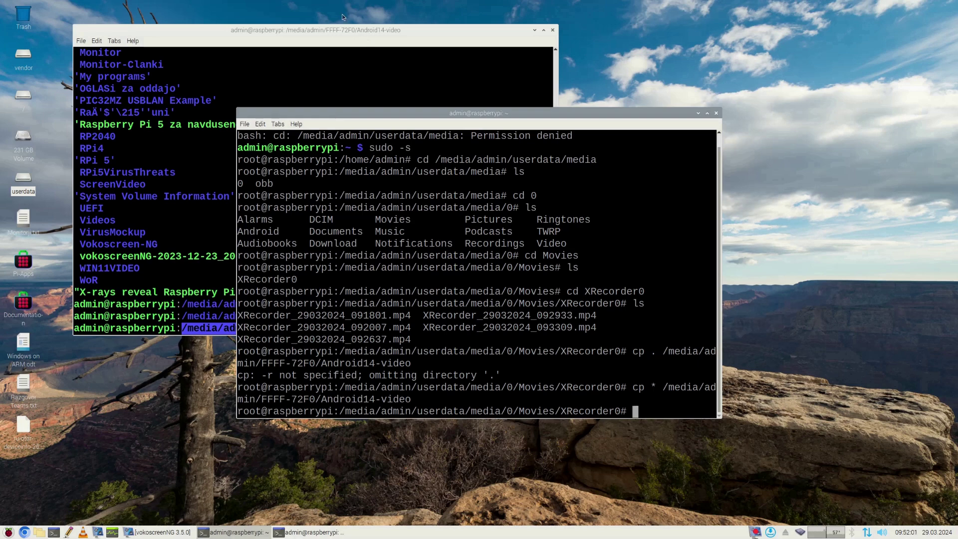
pyautogui.click(344, 31)
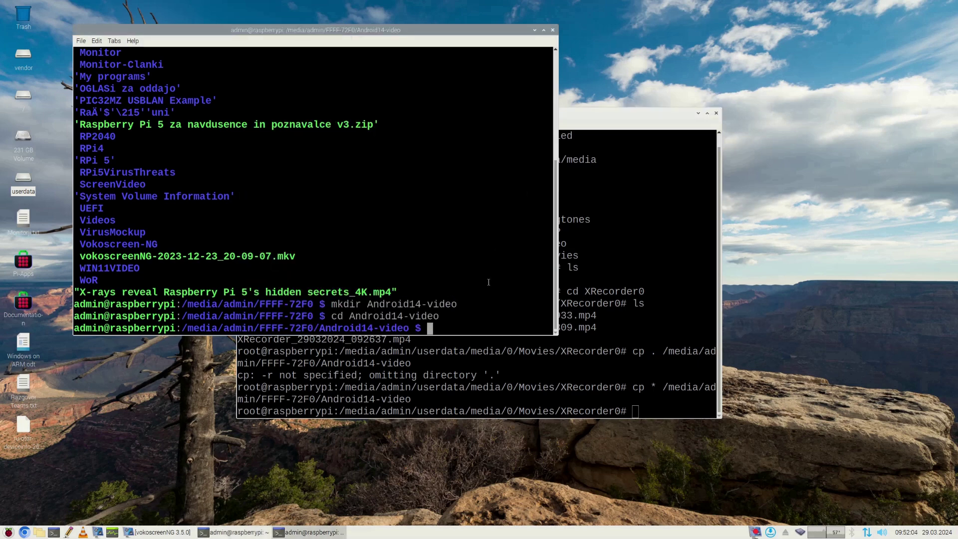
pyautogui.press('Return')
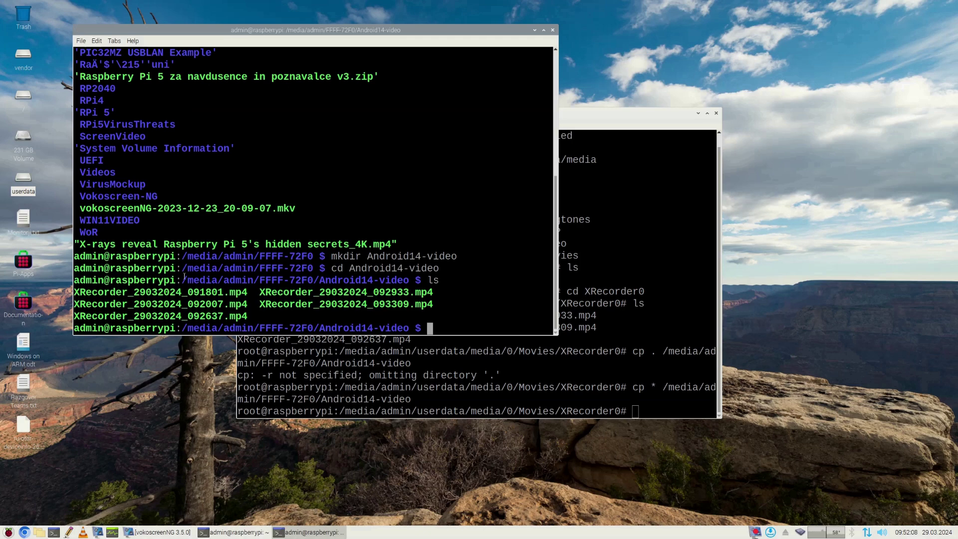
# Open Android14-video on the 231 GB Volume, centre the window, and play XRecorder_29032024_093309.mp4
pyautogui.doubleClick(27, 135)
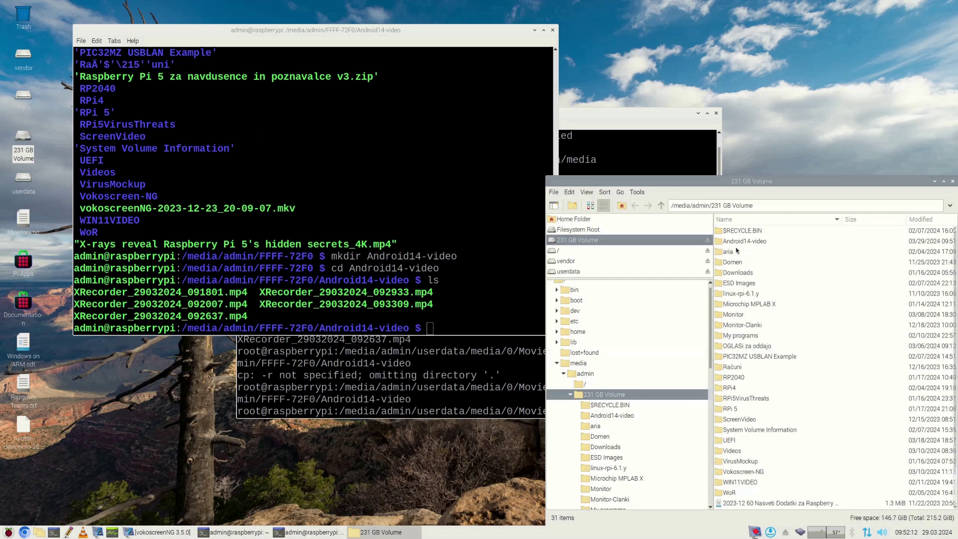
pyautogui.doubleClick(743, 241)
pyautogui.moveTo(707, 185); pyautogui.dragTo(423, 97)
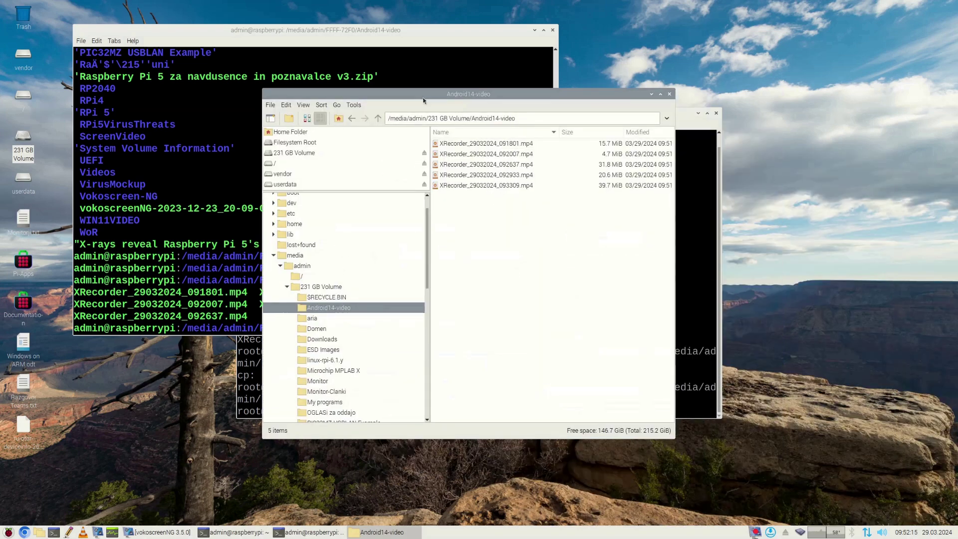
pyautogui.doubleClick(470, 188)
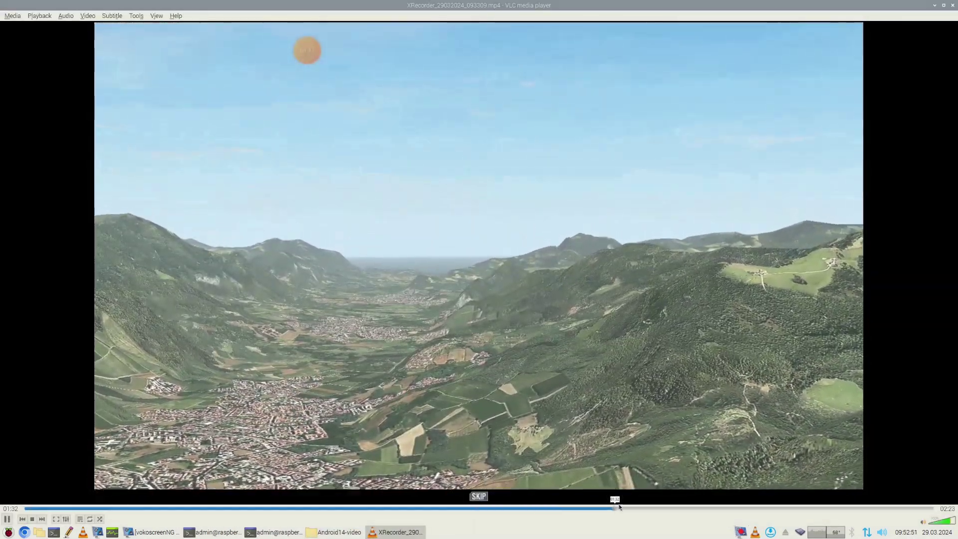
# Seek the recording ahead to 01:34, then 01:53, and dismiss the game's welcome message
pyautogui.click(616, 508)
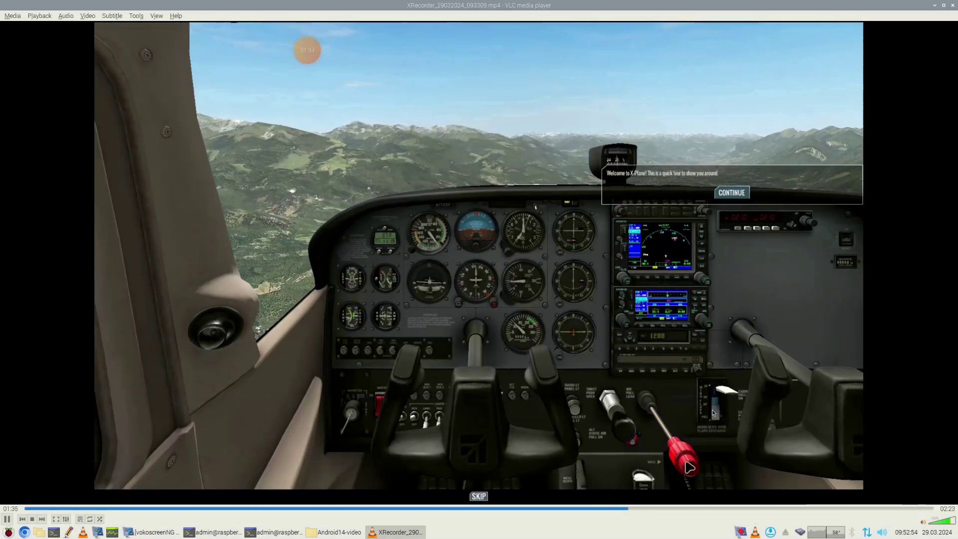
pyautogui.click(748, 508)
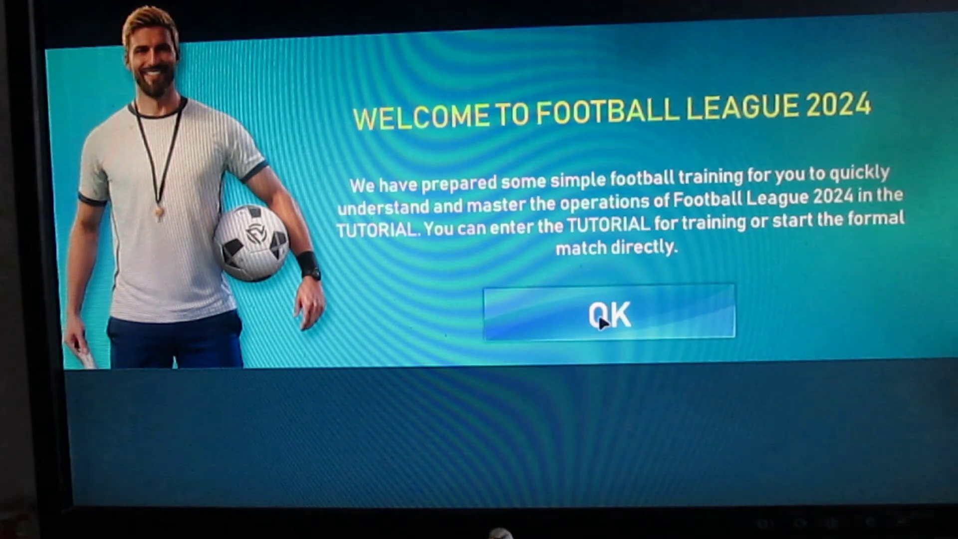
pyautogui.click(602, 322)
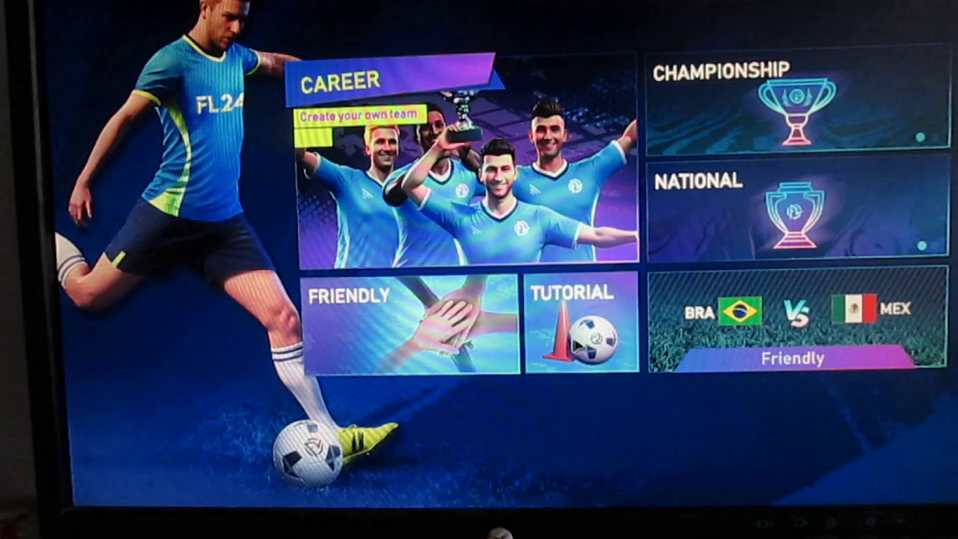
# Start a Friendly match of Slovenia vs Romania at Britannia Stadium
pyautogui.click(405, 321)
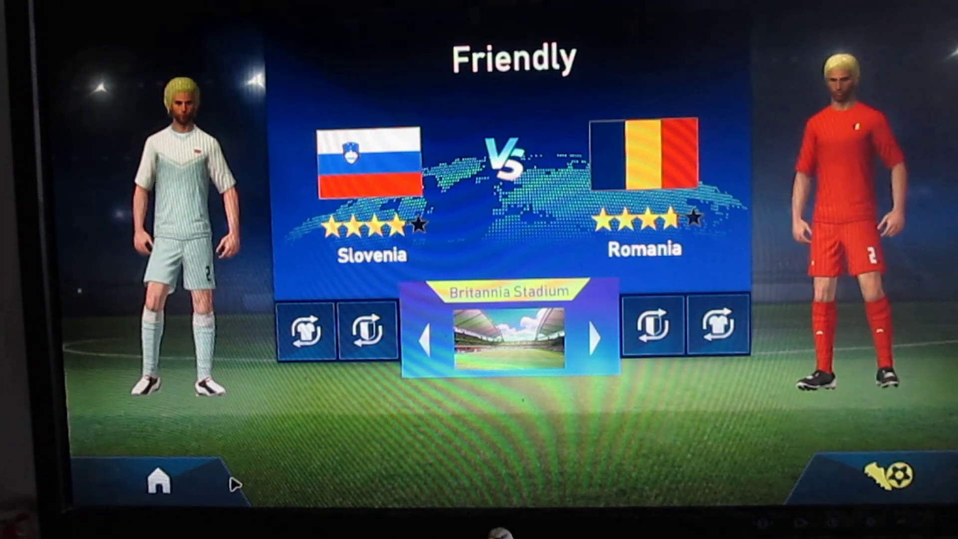
pyautogui.click(891, 475)
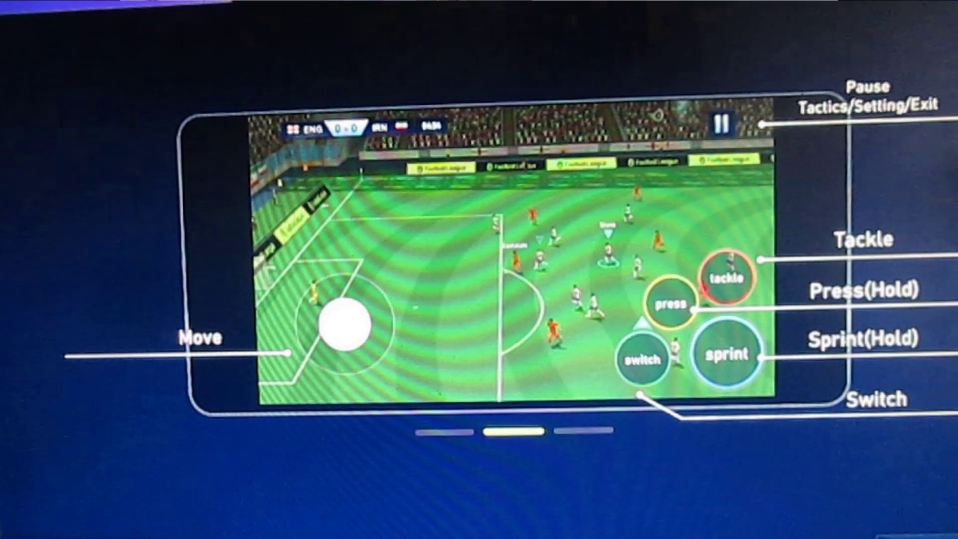